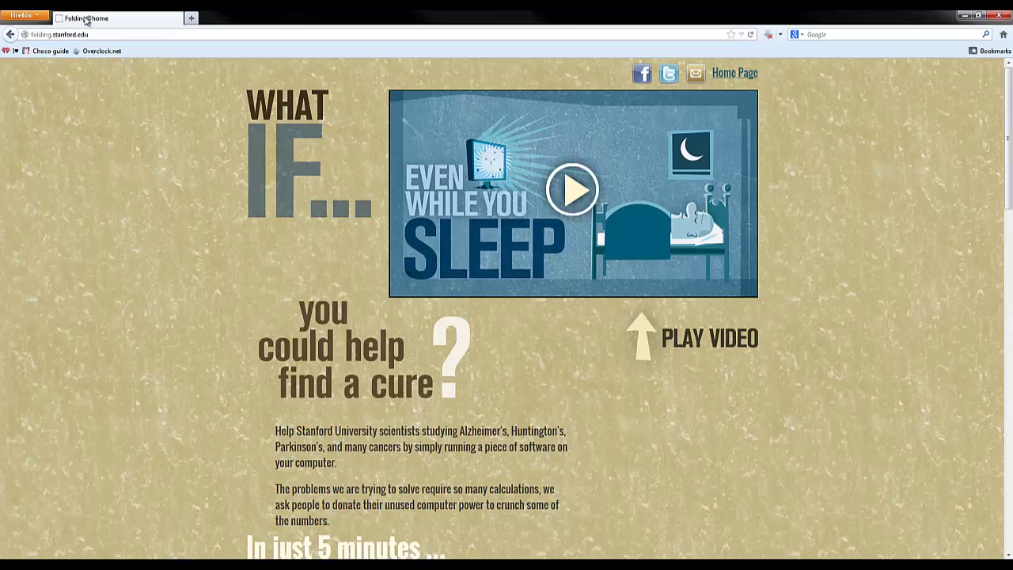
- Read the Folding@home page at folding.stanford.edu, covering the three steps to join and the explanation of protein folding
left_click_drag(96, 35, 30, 35)
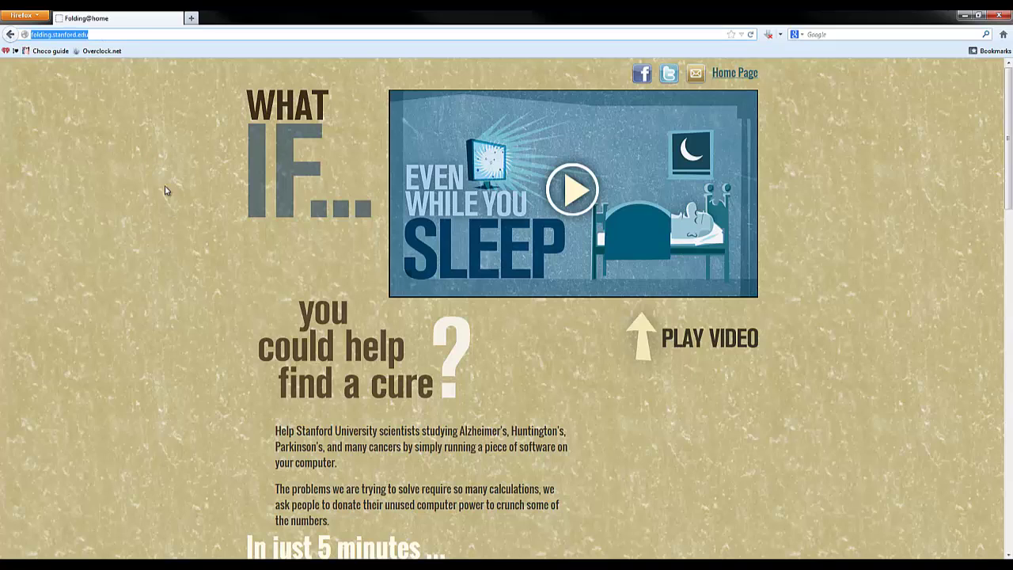
left_click(141, 158)
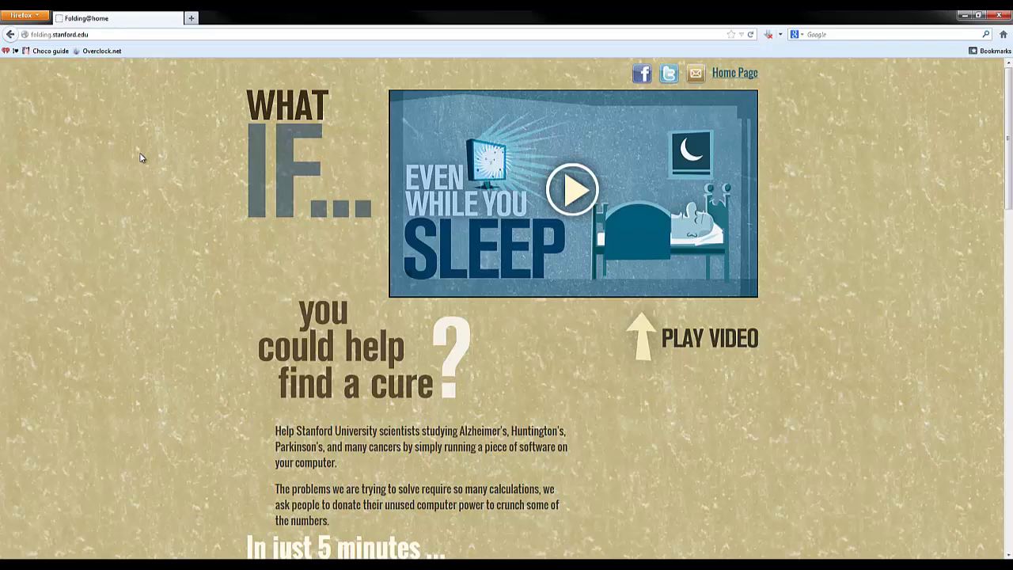
scroll(139, 161, "down", 5)
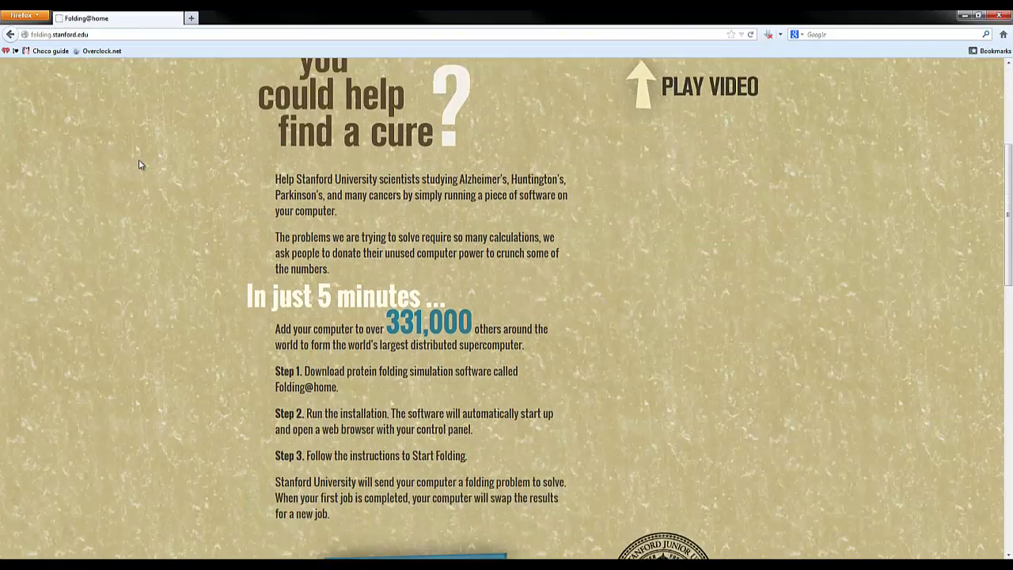
scroll(139, 164, "down", 1)
scroll(139, 164, "down", 6)
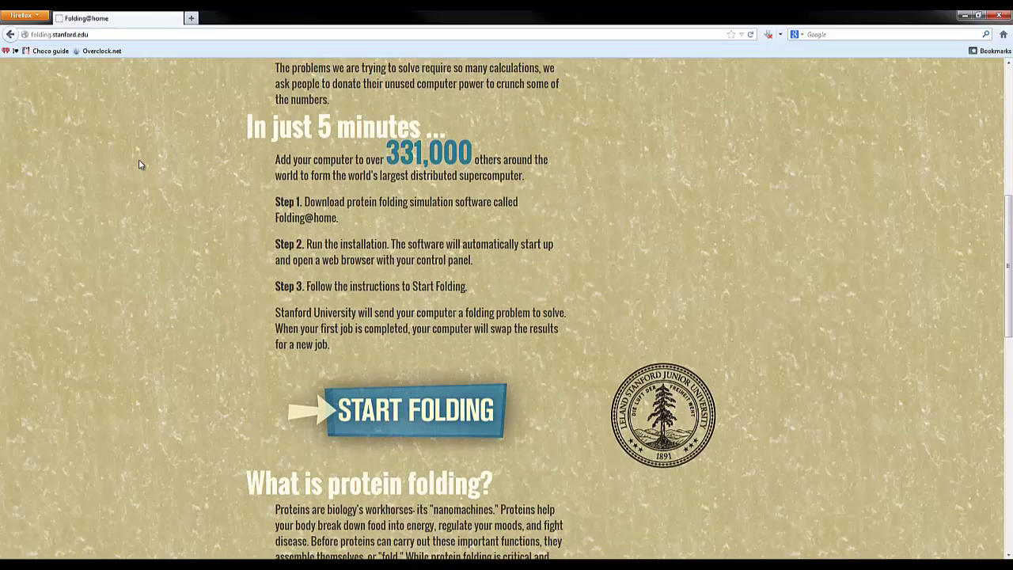
scroll(138, 163, "down", 2)
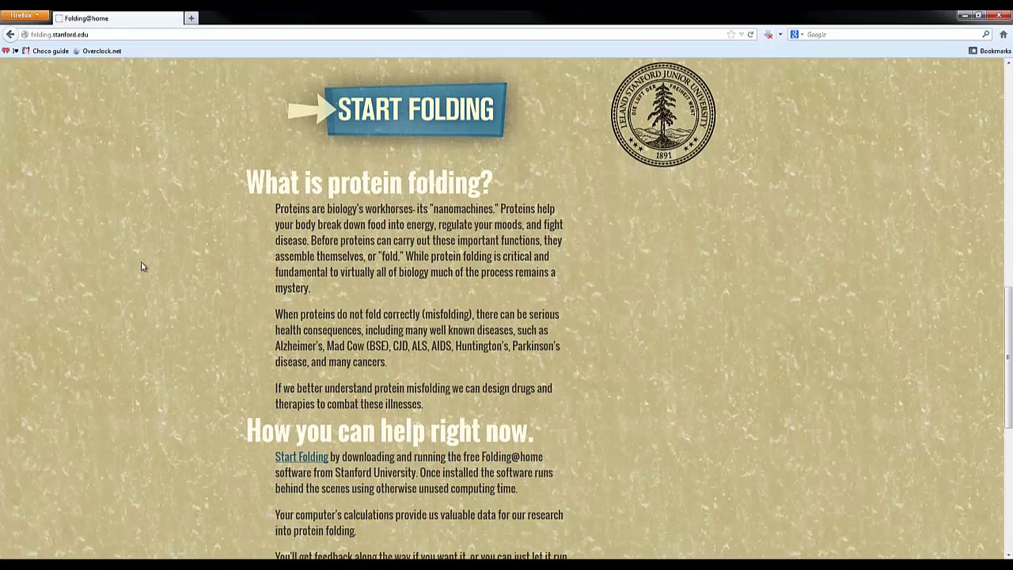
scroll(142, 267, "up", 2)
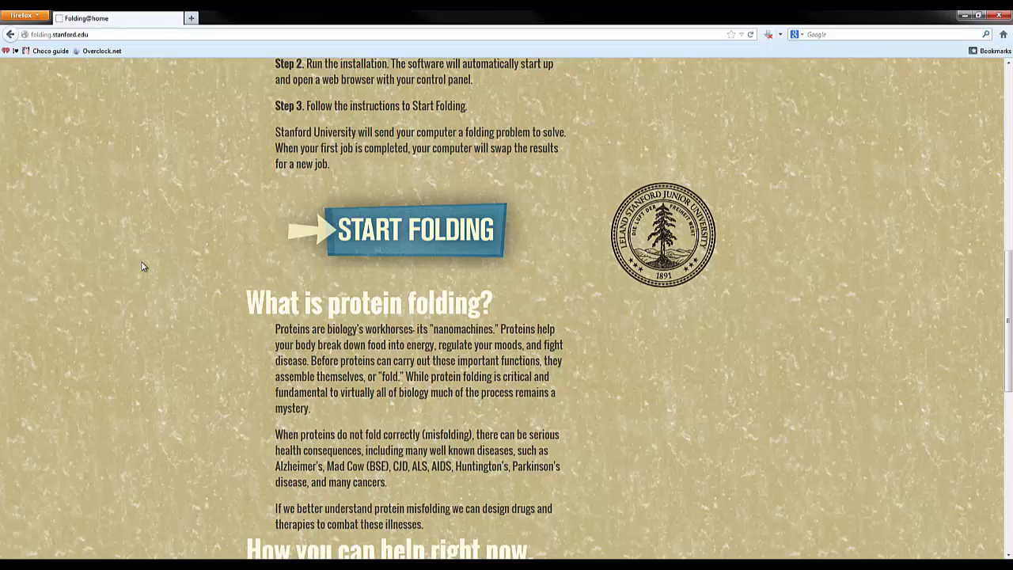
scroll(142, 267, "up", 3)
scroll(143, 267, "up", 2)
scroll(139, 267, "down", 7)
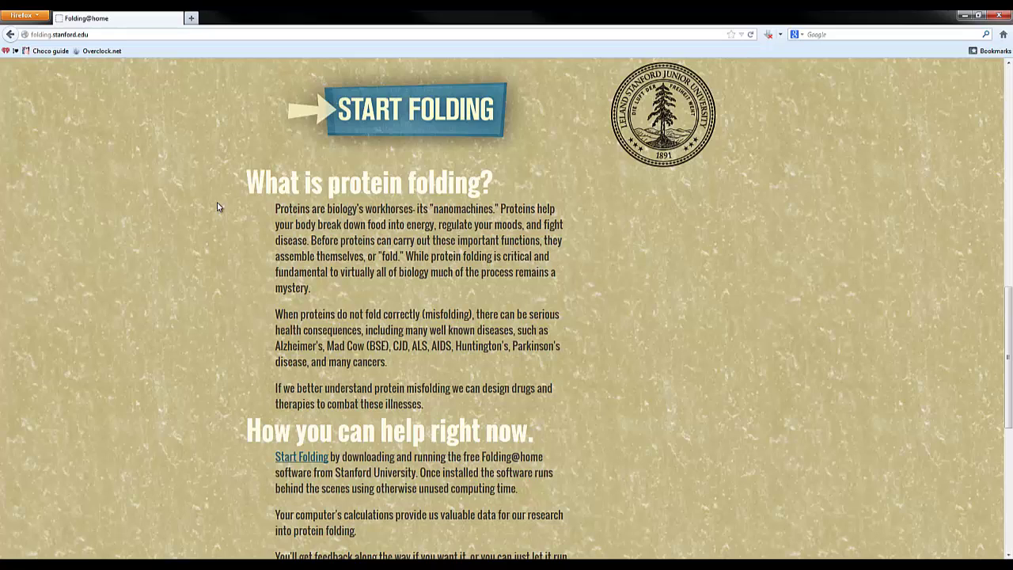
left_click_drag(310, 240, 403, 257)
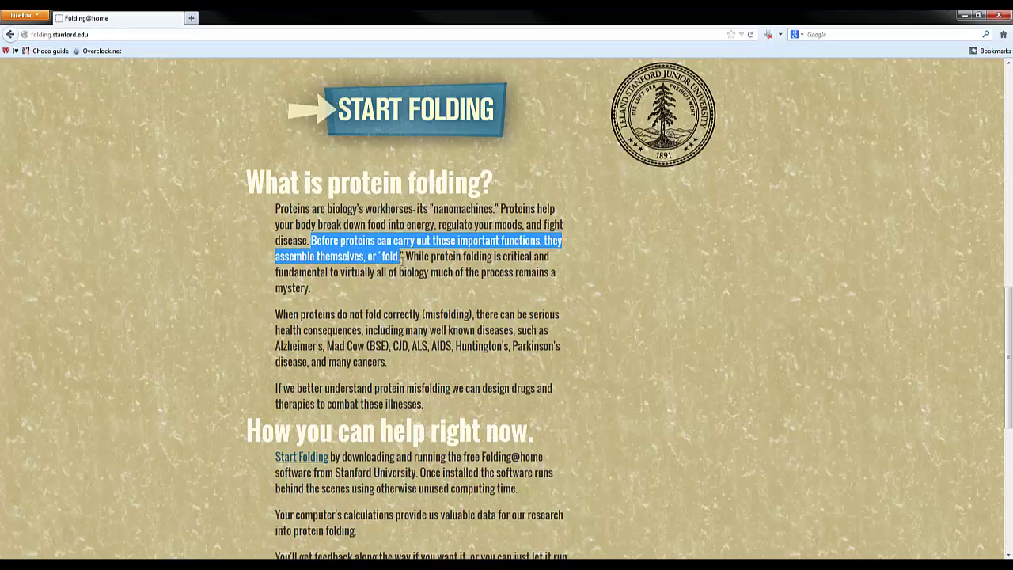
left_click(670, 267)
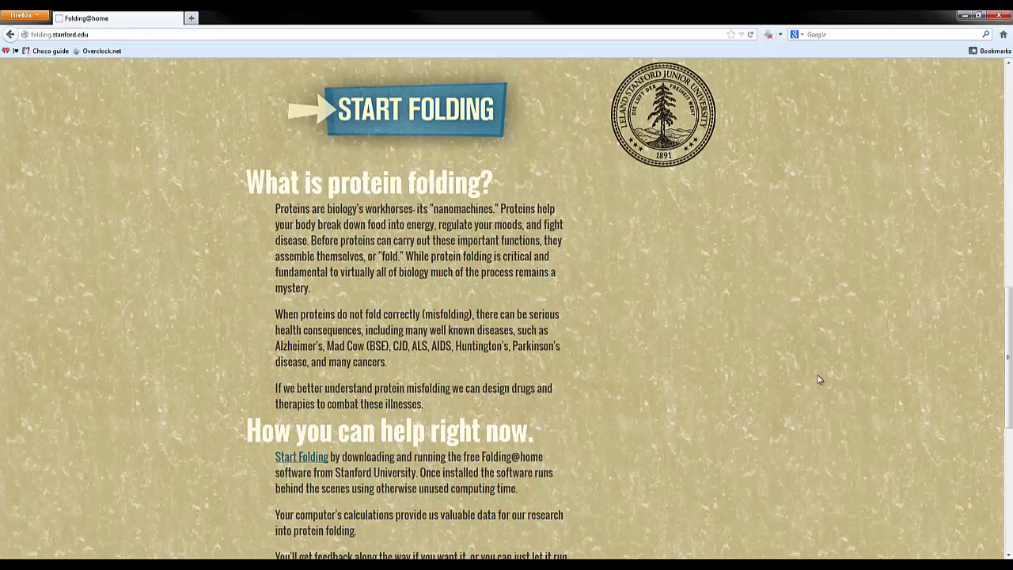
scroll(819, 379, "up", 10)
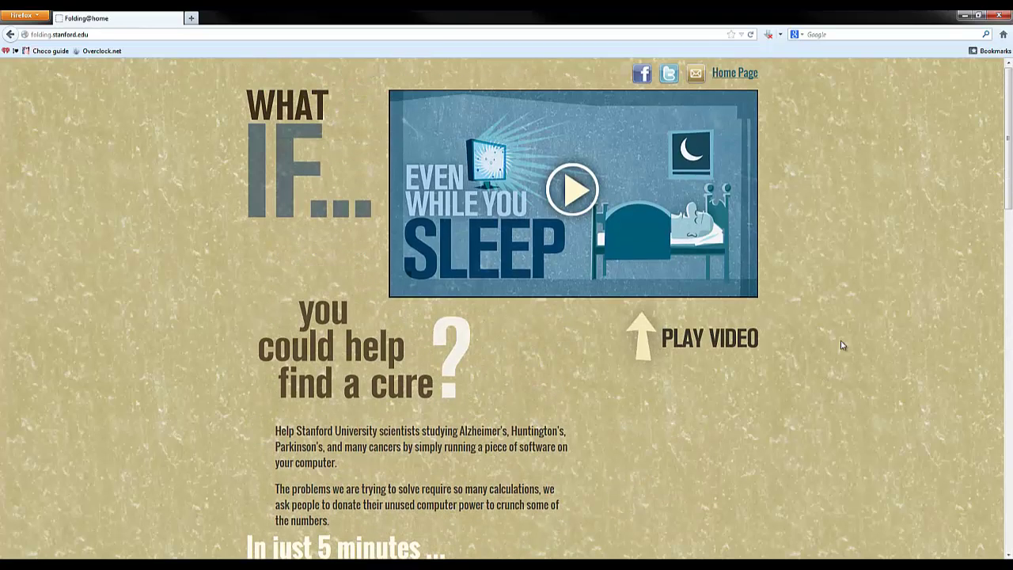
- Open Task Manager beside FAHControl and set the local client's folding power to Light to check CPU usage
key("ctrl+shift+Escape")
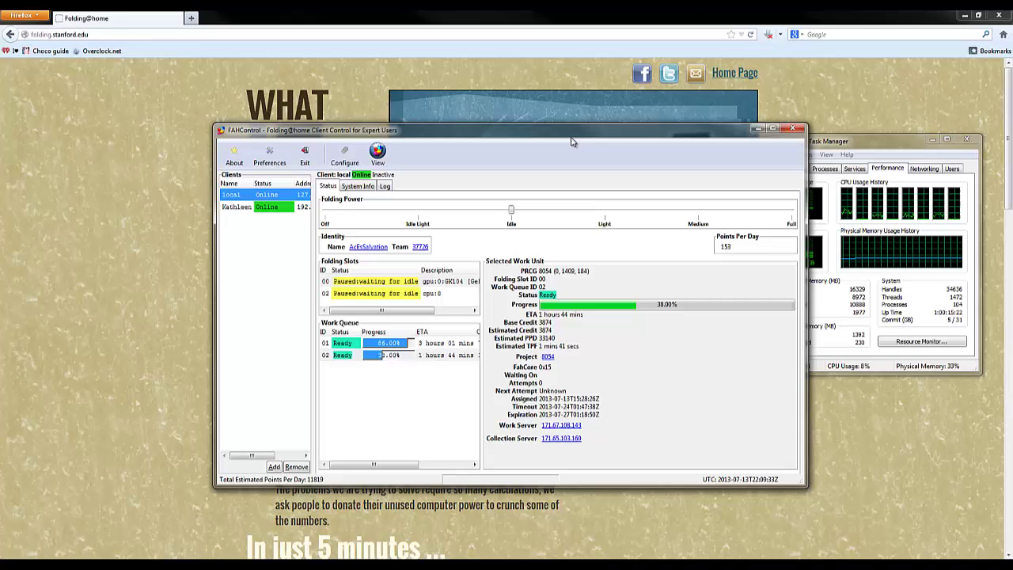
left_click_drag(572, 134, 390, 131)
left_click_drag(371, 213, 463, 212)
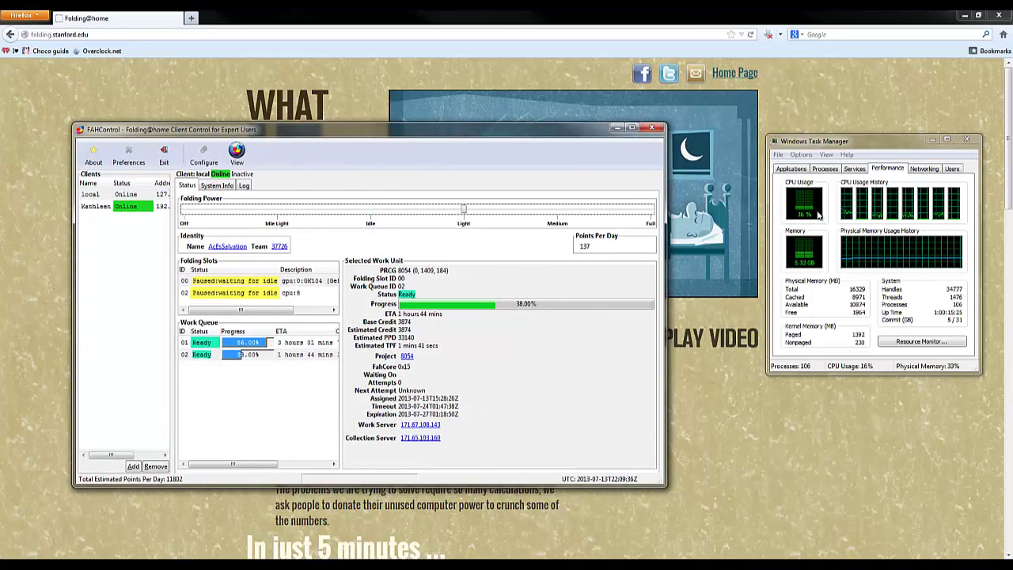
left_click_drag(767, 238, 685, 239)
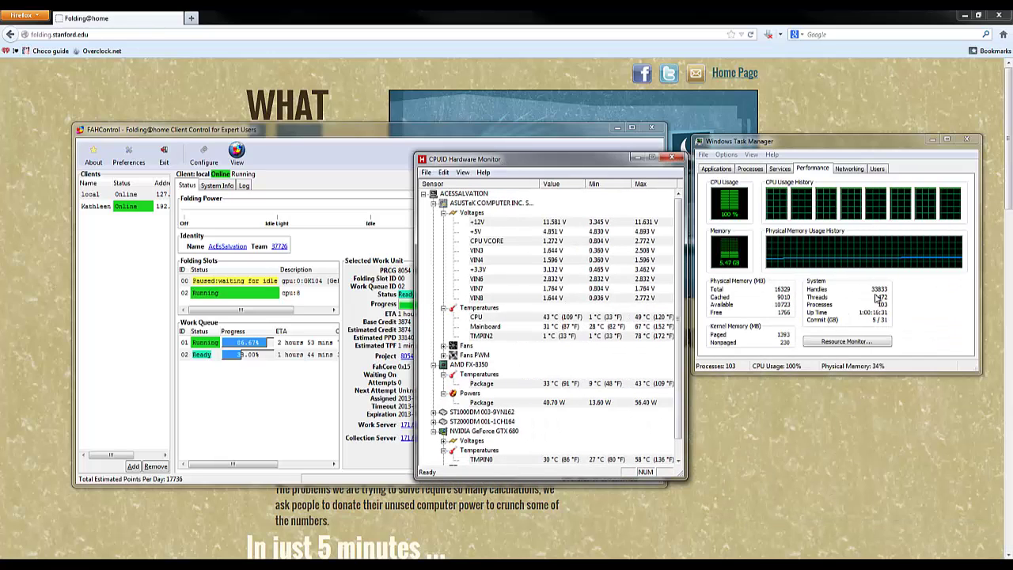
- Return the local client's folding power to Idle, and check the CPUID Hardware Monitor before closing it
left_click(355, 159)
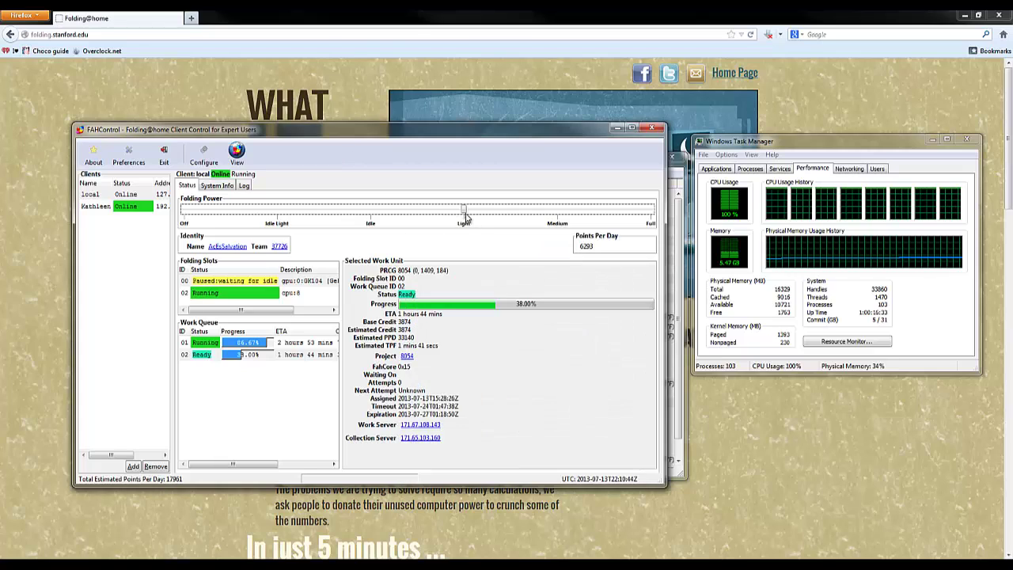
left_click_drag(464, 209, 371, 211)
left_click(684, 182)
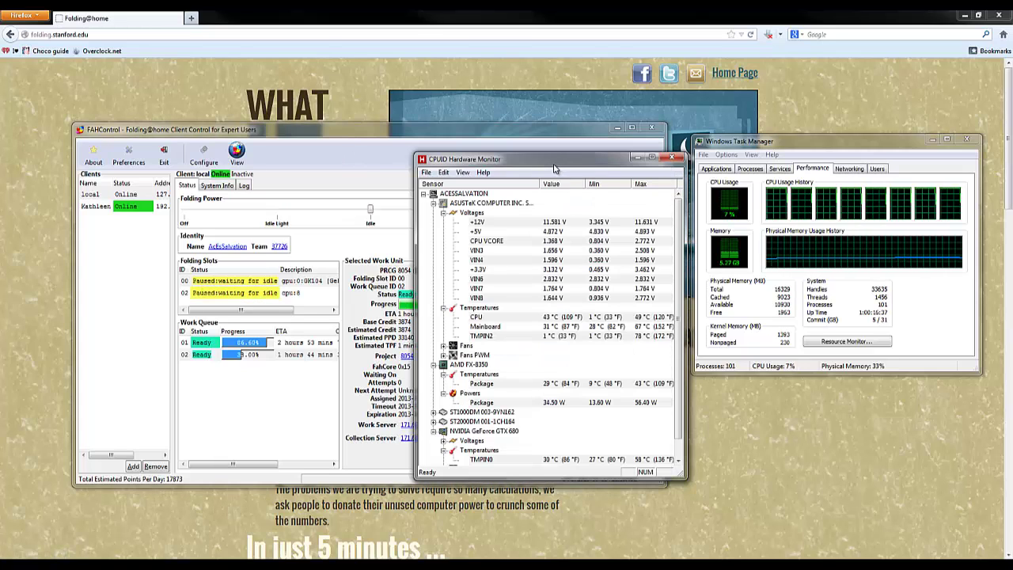
key("alt+F4")
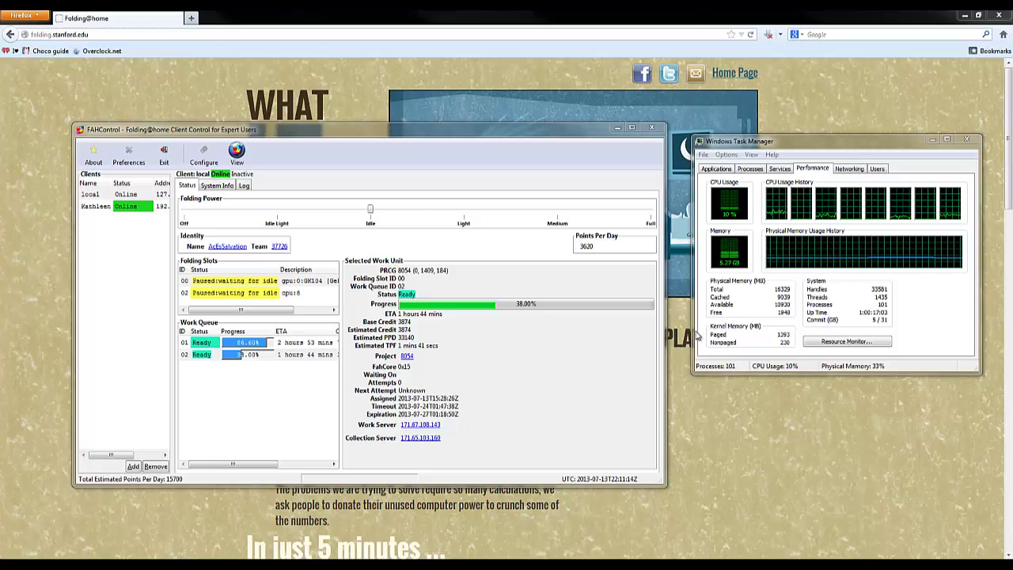
- Close Task Manager and minimize the FAHControl window to get back to the Folding@home page
left_click_drag(694, 330, 768, 329)
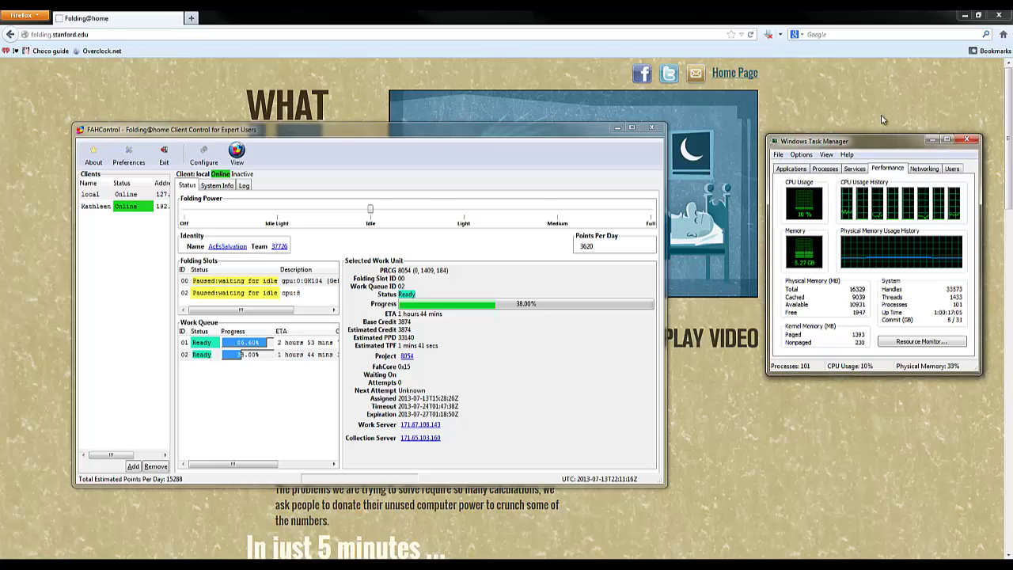
left_click(968, 139)
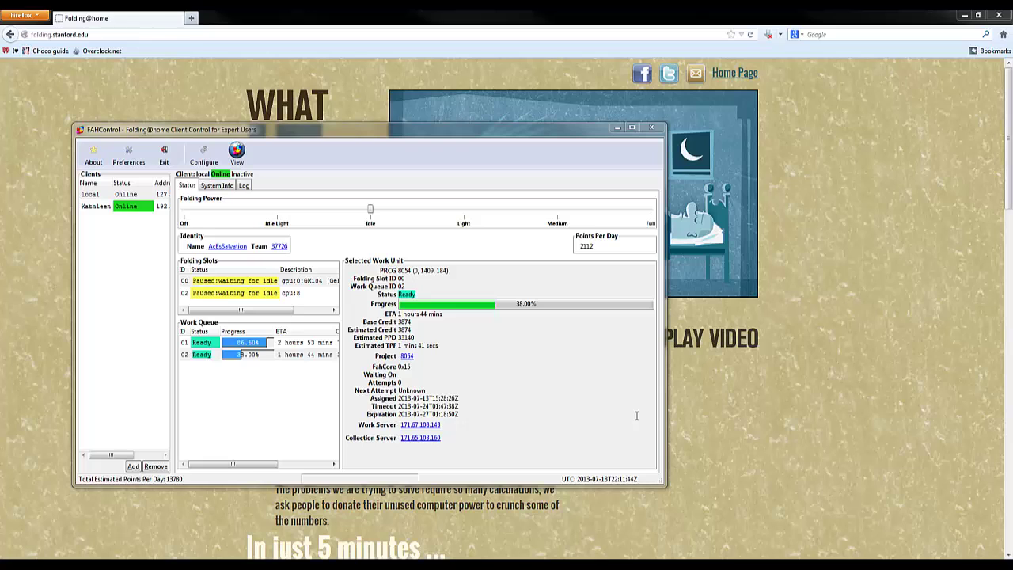
left_click(617, 128)
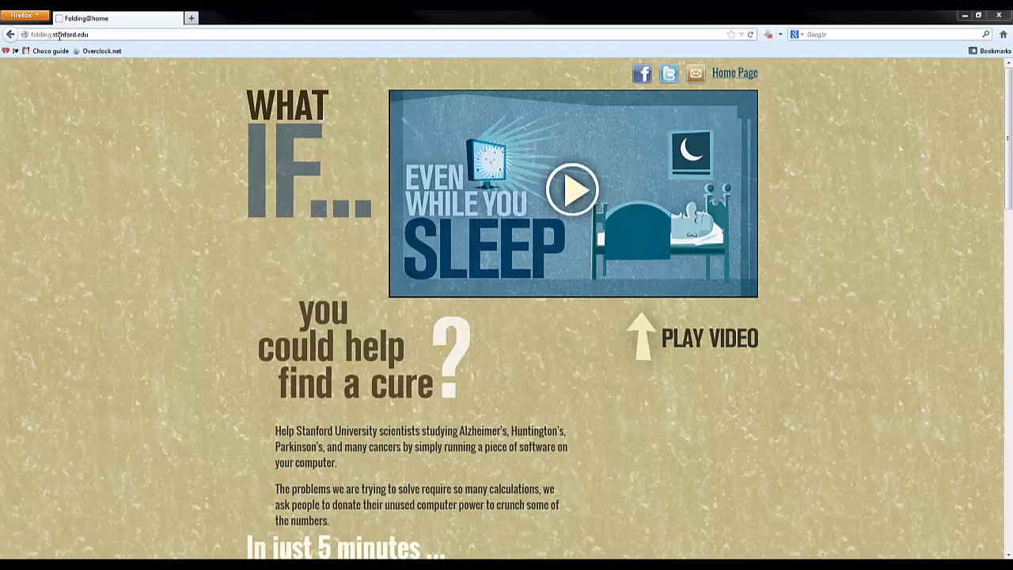
- Request the Windows installer through Start Folding, and cancel the prompt to save fah-installer_7.3.6_x86.exe
scroll(93, 282, "down", 3)
scroll(132, 299, "down", 2)
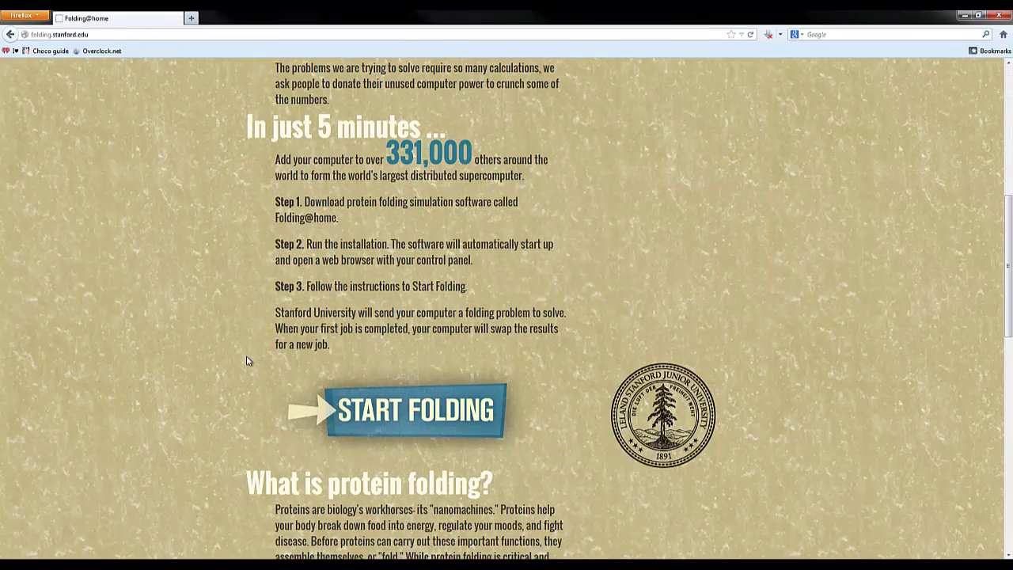
left_click(440, 409)
left_click(503, 400)
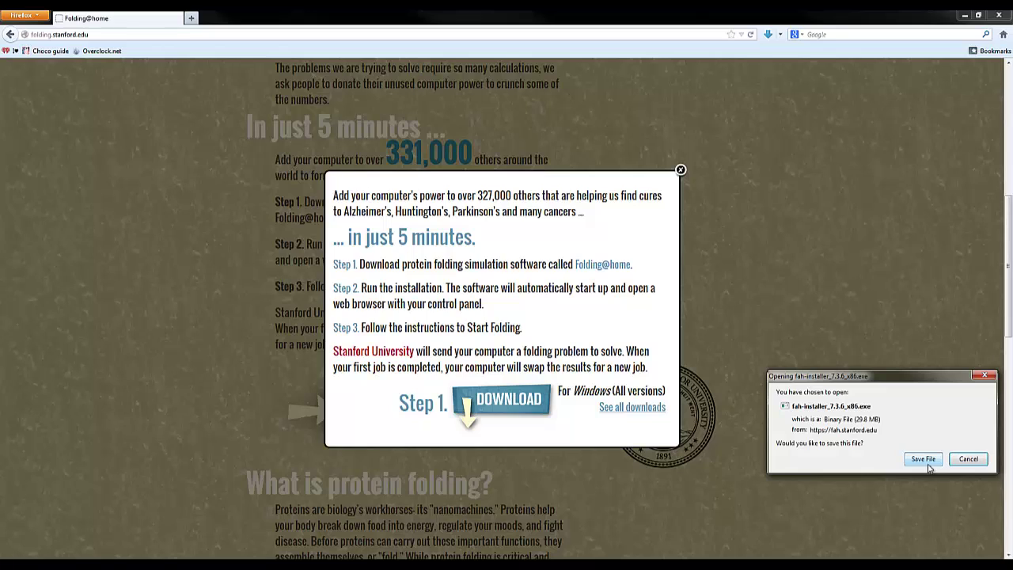
left_click(969, 462)
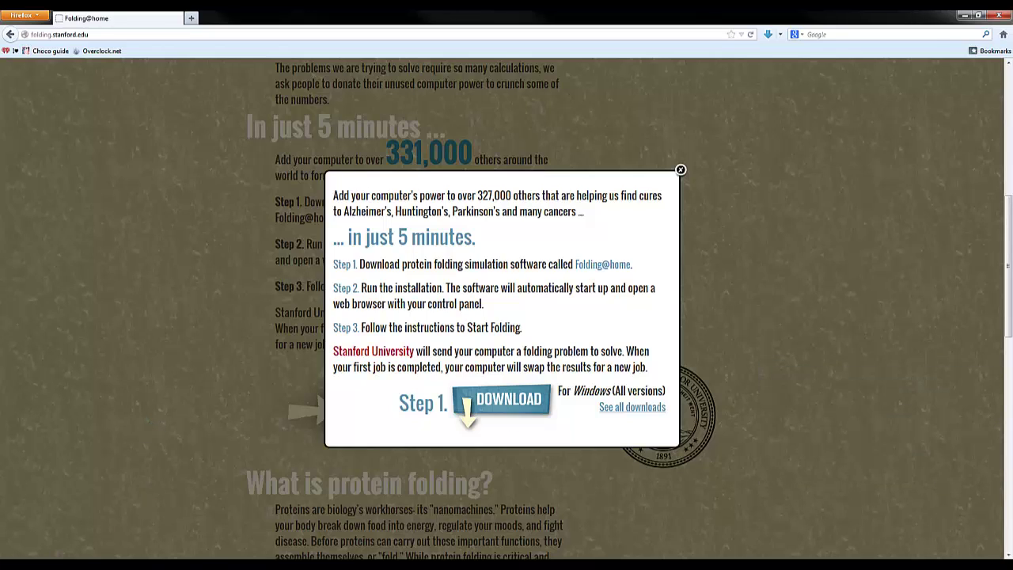
- Run the already downloaded Folding@home installer and allow it to make changes to the computer
key("super+e")
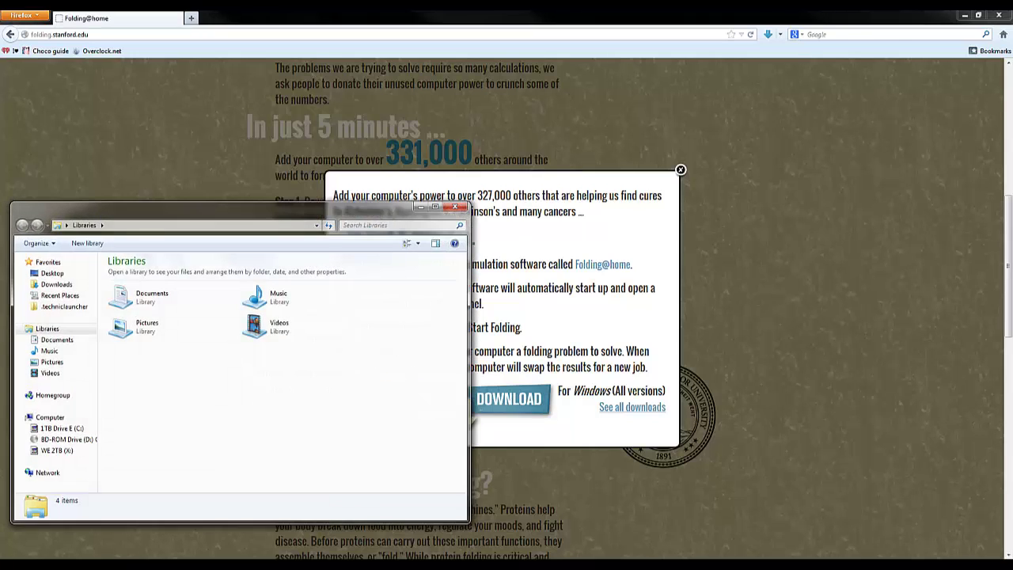
left_click(460, 205)
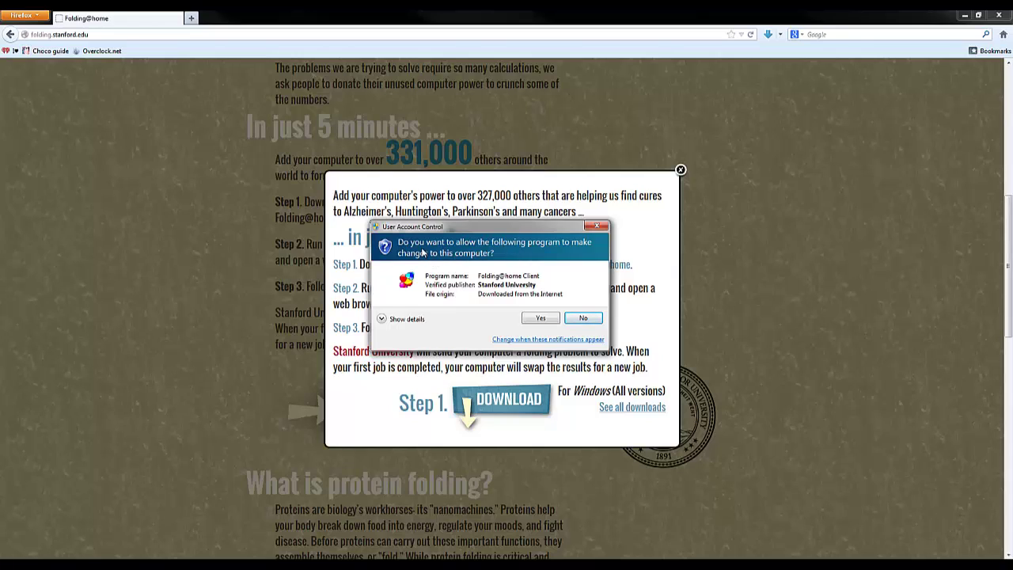
left_click(539, 319)
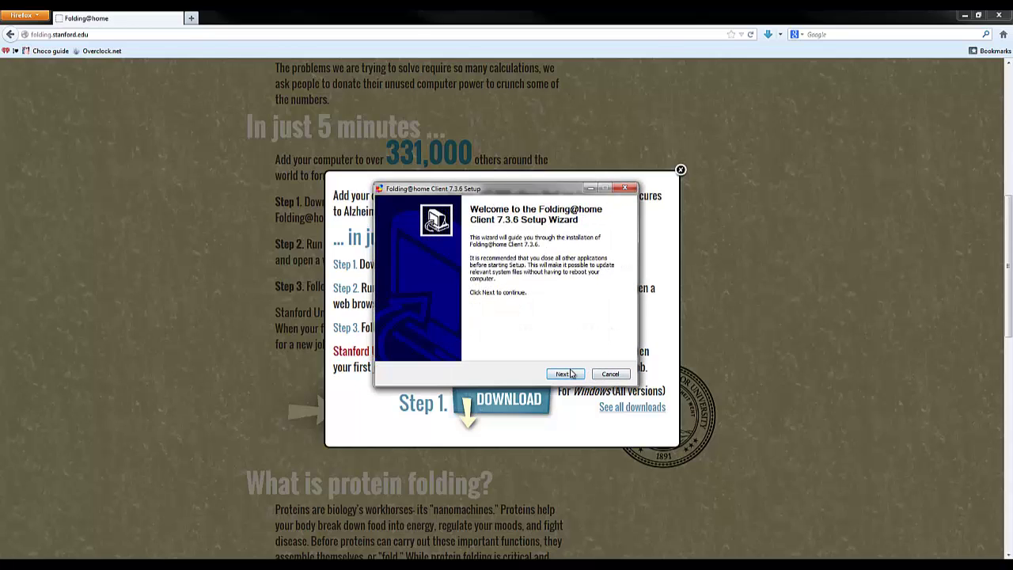
- Install Folding@home Client 7.3.6 with Express install and Start Folding@home enabled, and close the Web Control page
left_click(571, 373)
left_click(566, 374)
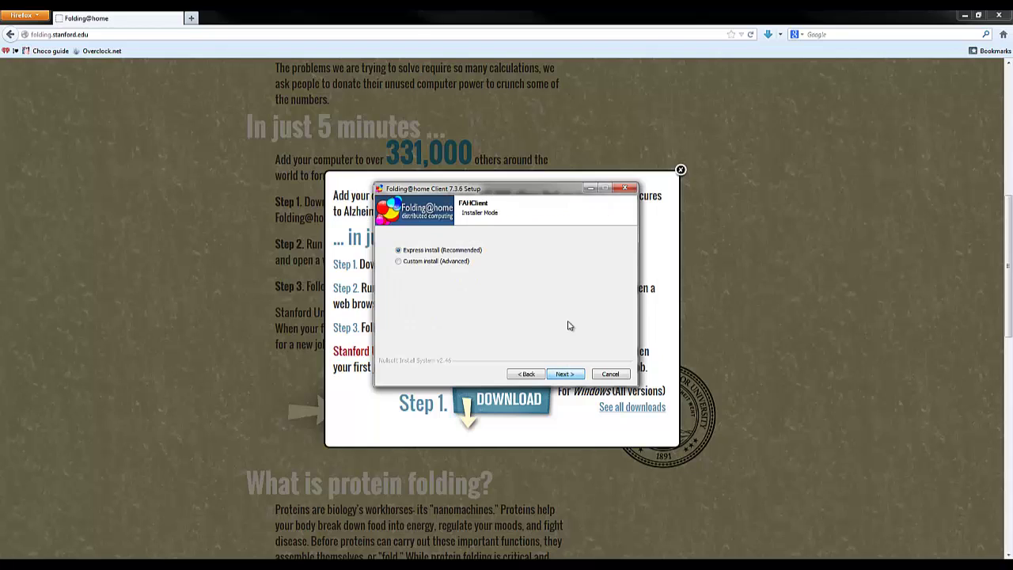
left_click(565, 374)
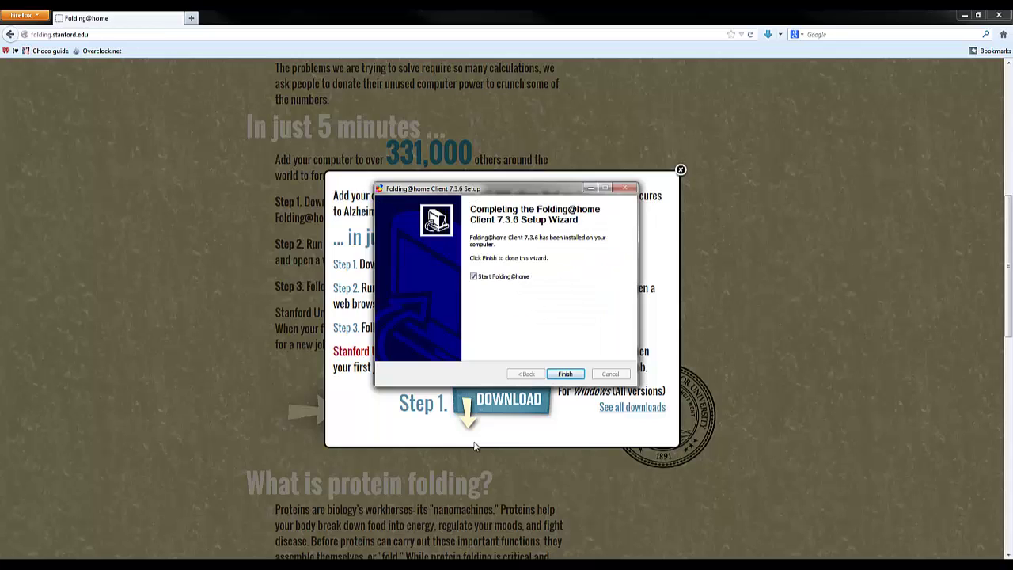
left_click(566, 373)
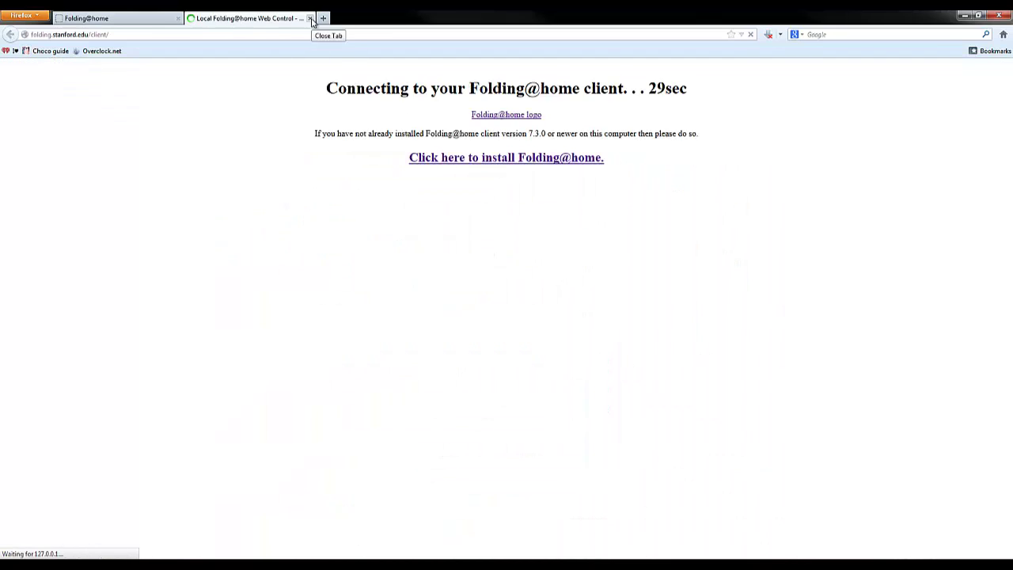
left_click(312, 19)
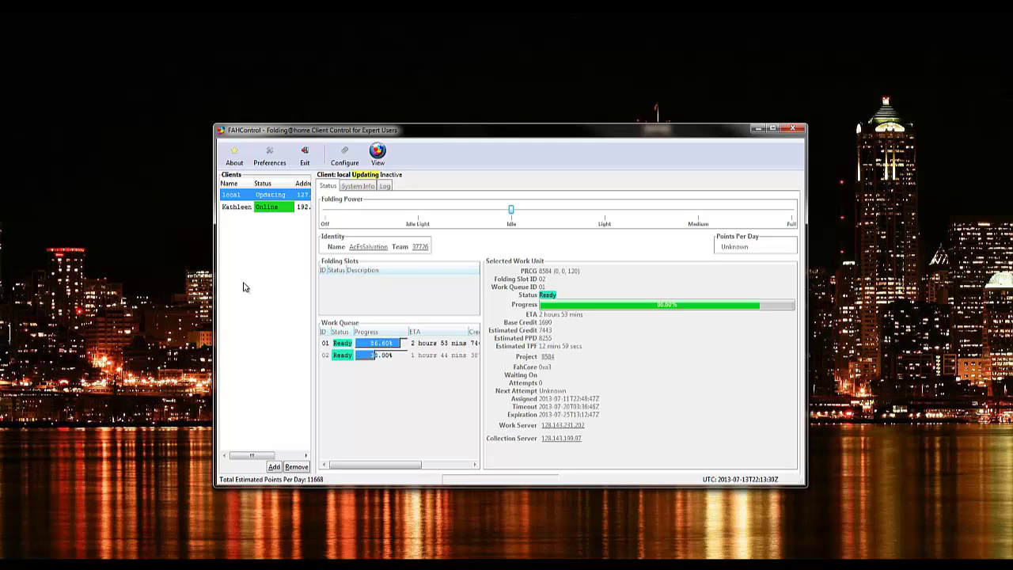
- View the second client's status and folding slots in FAHControl, and switch back to the local client
left_click(267, 207)
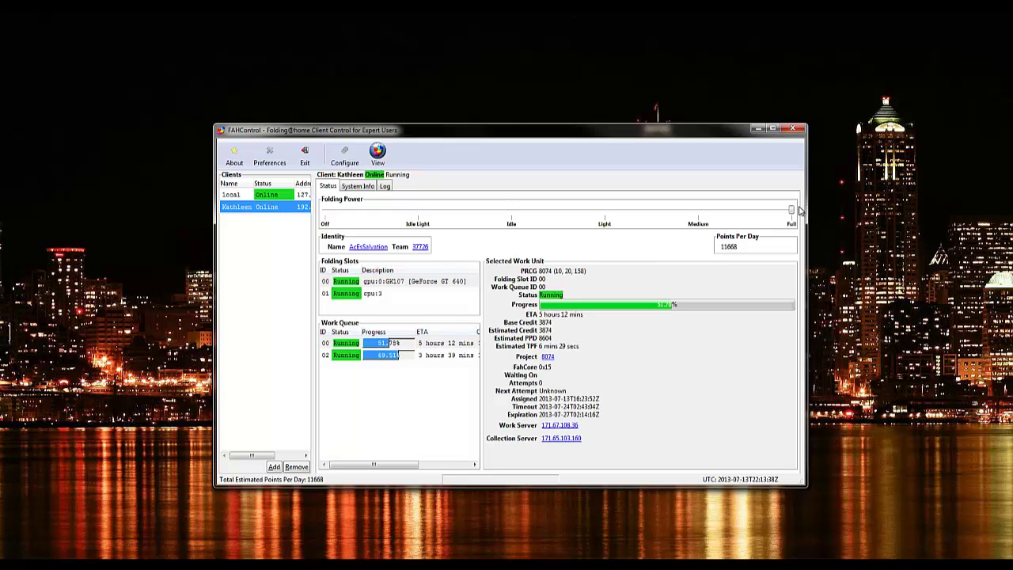
left_click(270, 196)
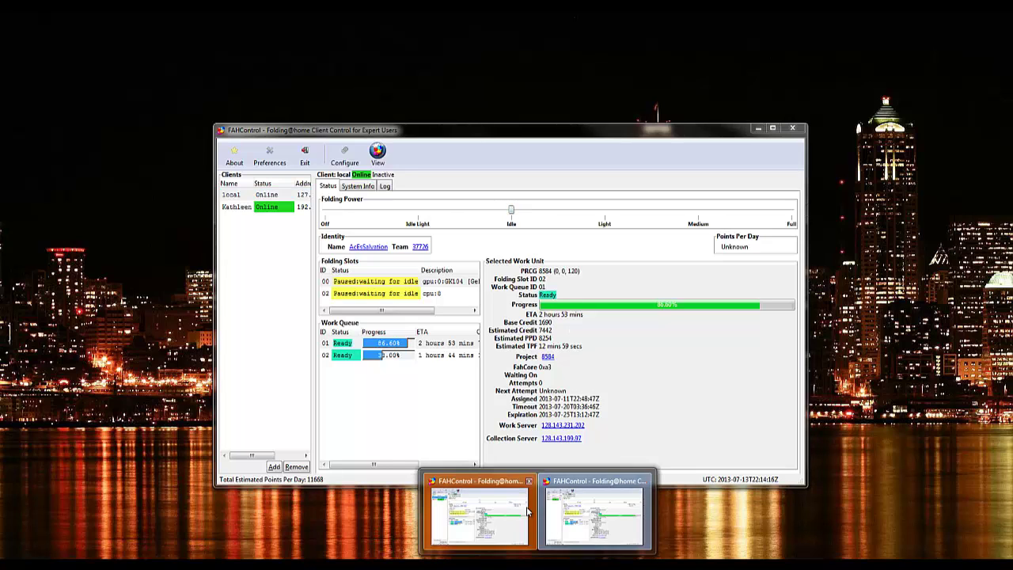
left_click_drag(704, 136, 690, 132)
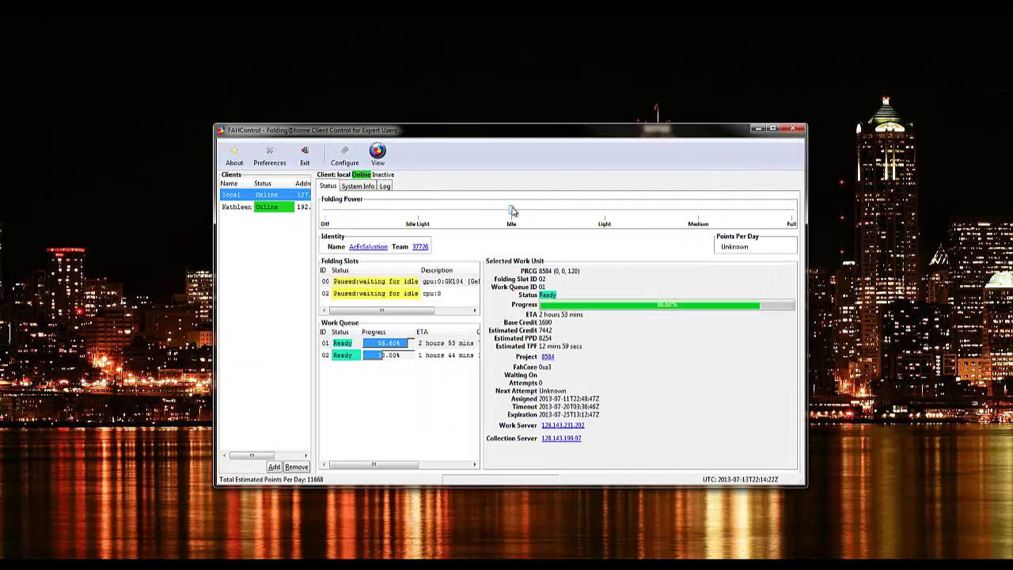
- Raise the local client's folding power through Light to Medium and select its CPU folding slot
left_click_drag(513, 210, 587, 213)
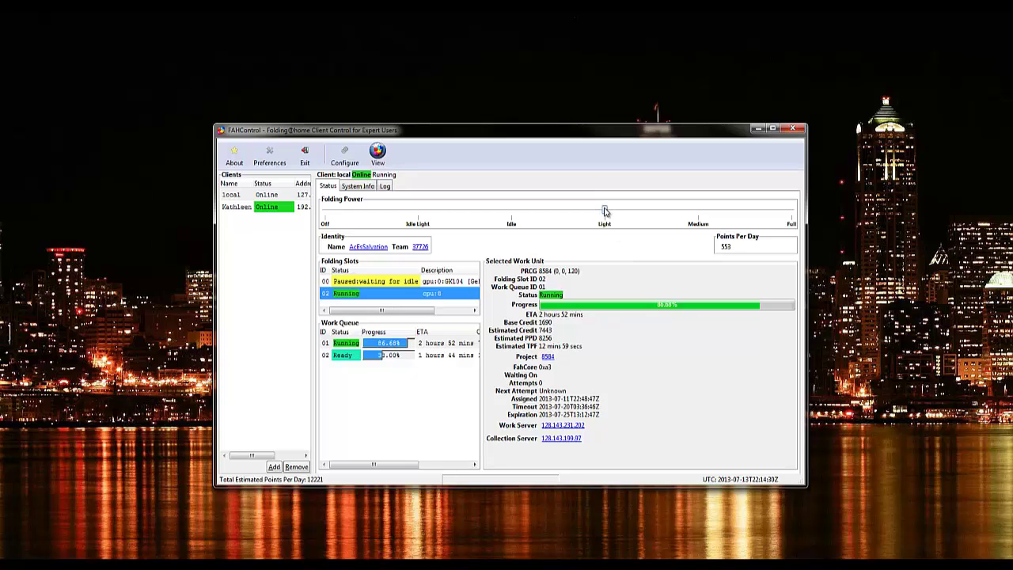
left_click(606, 210)
left_click(681, 216)
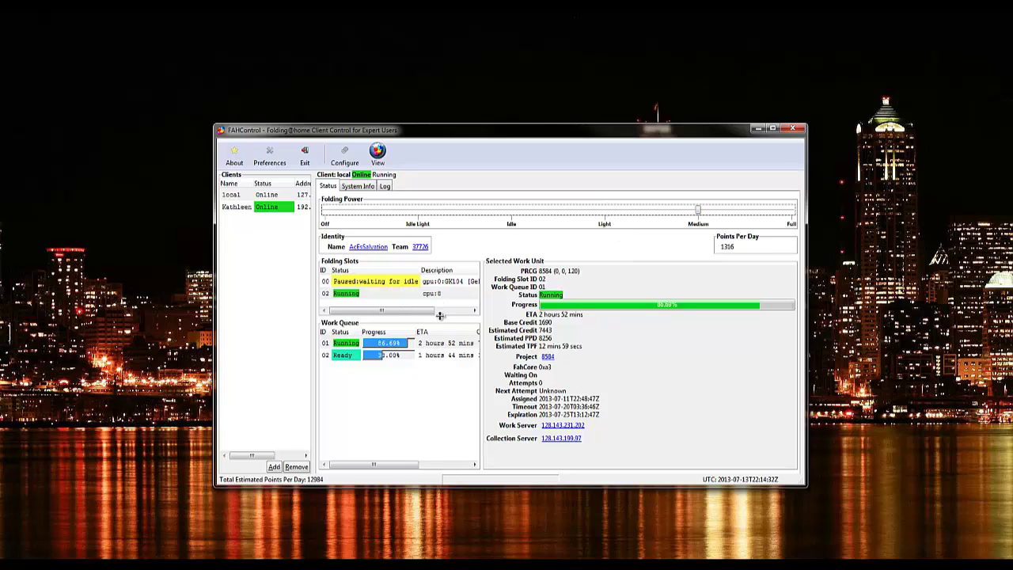
left_click(434, 293)
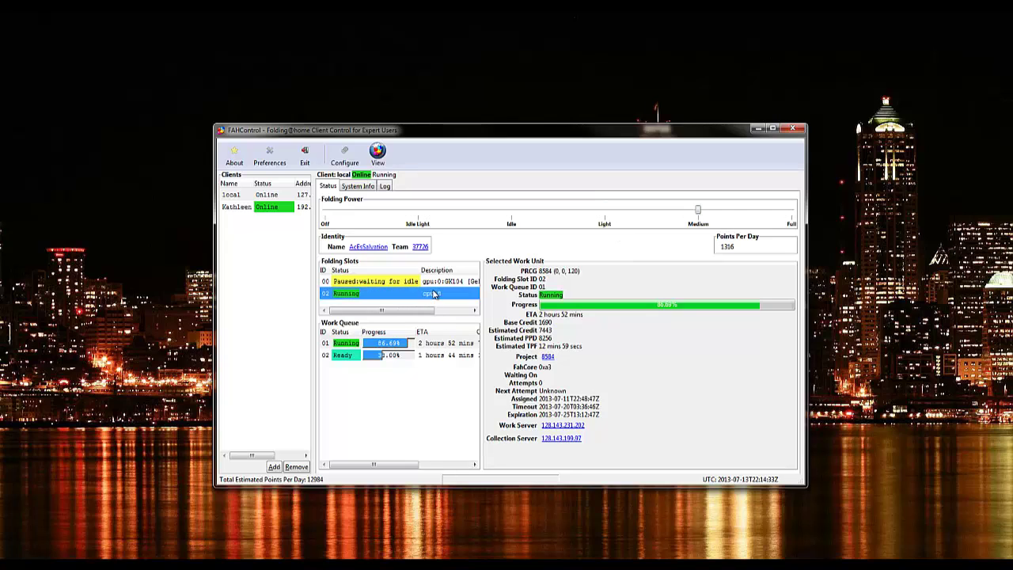
- Raise the local client's folding power to Full and start adding a new client connection
left_click(698, 210)
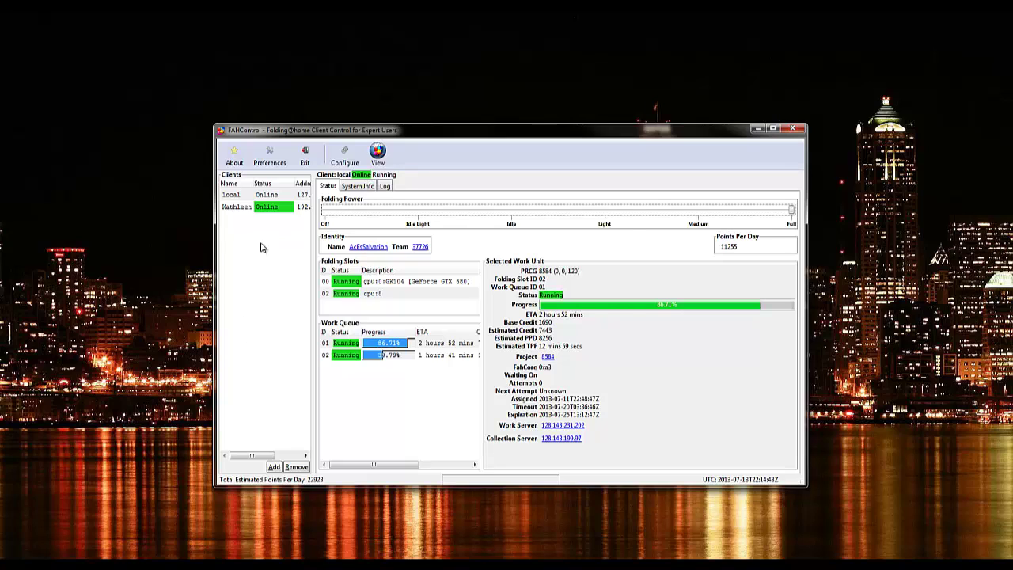
left_click(274, 467)
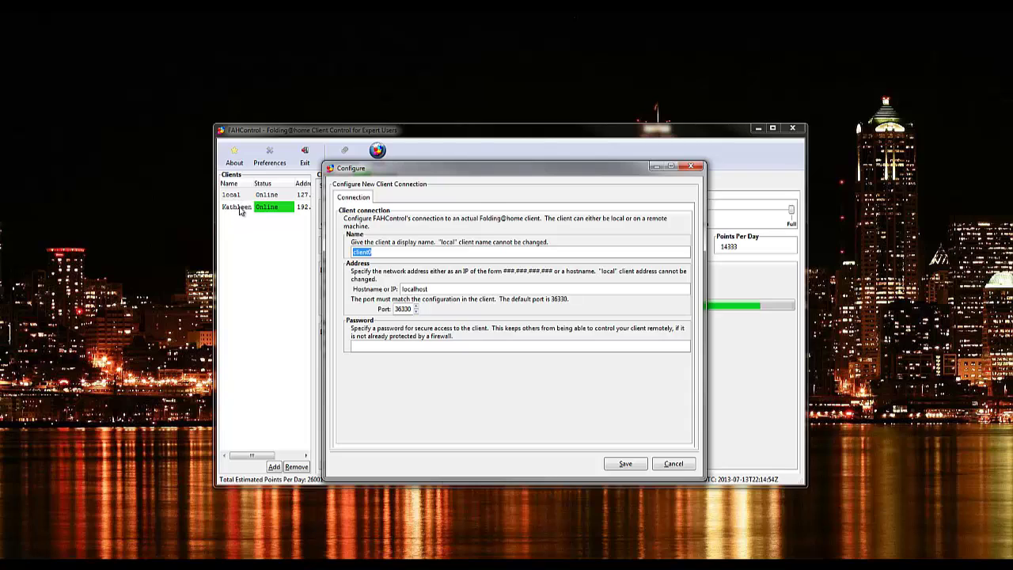
key("Tab")
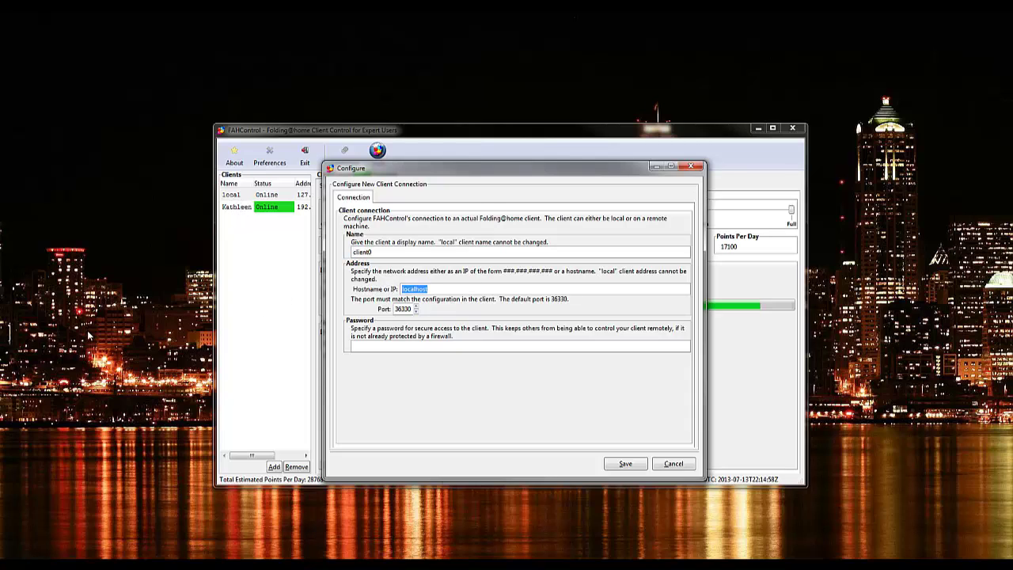
- Look up the computer's IPv4 address with ipconfig in a command prompt, and cancel the new client connection
key("super+r")
key("Return")
type("ipconfig")
key("Return")
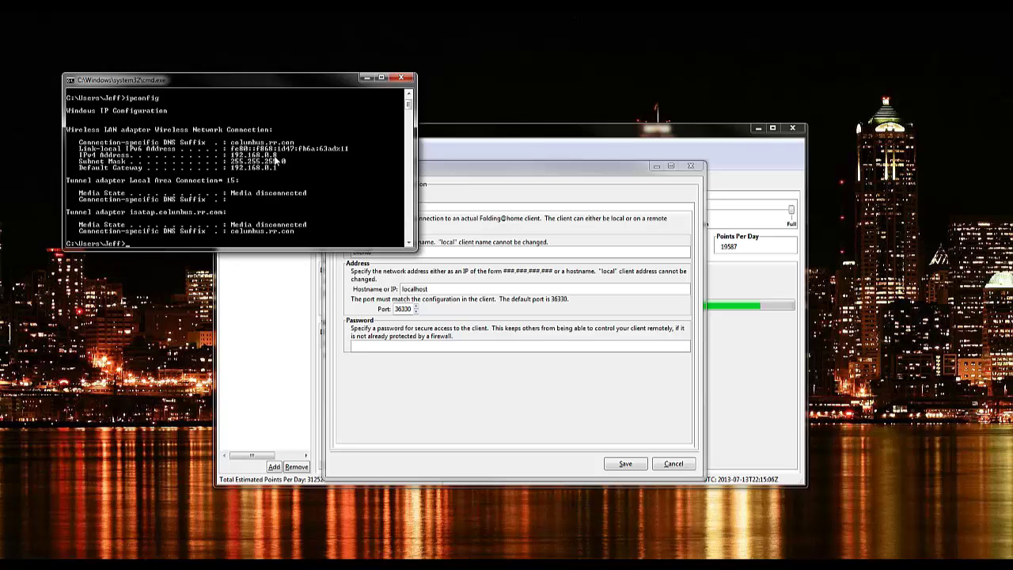
left_click(393, 77)
left_click(673, 464)
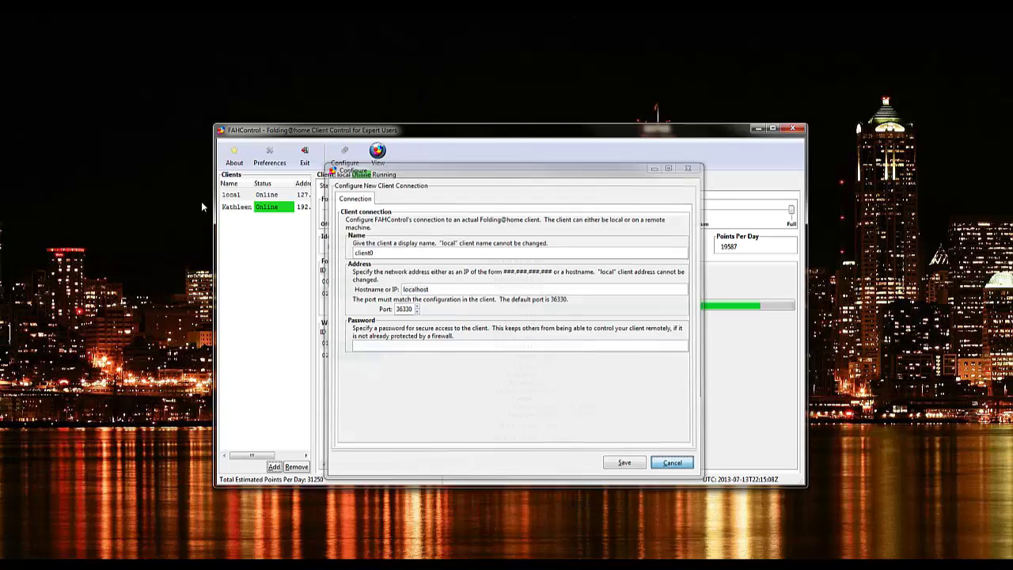
- Review and save the second client's connection settings, and switch back to the local client
double_click(242, 207)
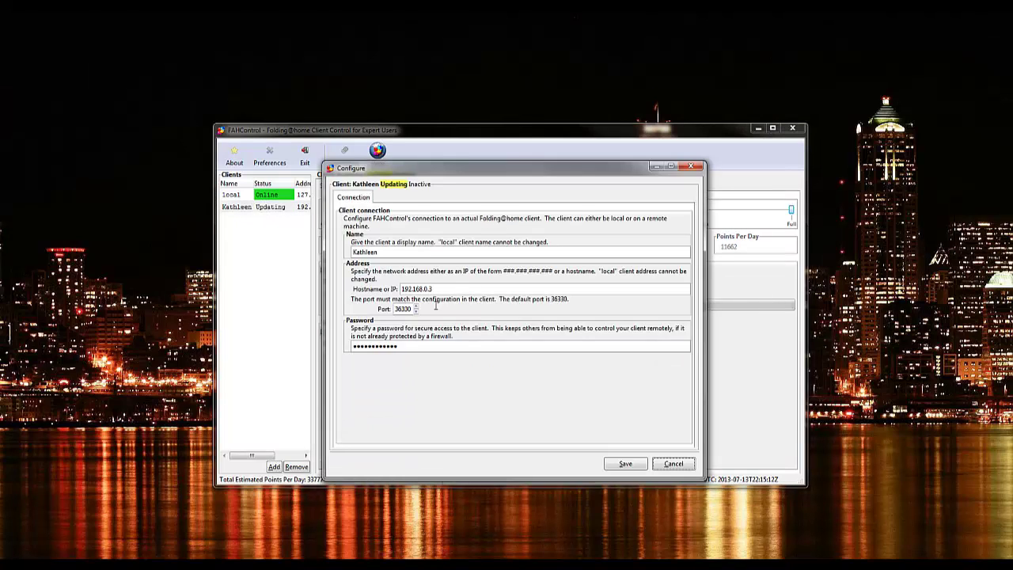
left_click(625, 463)
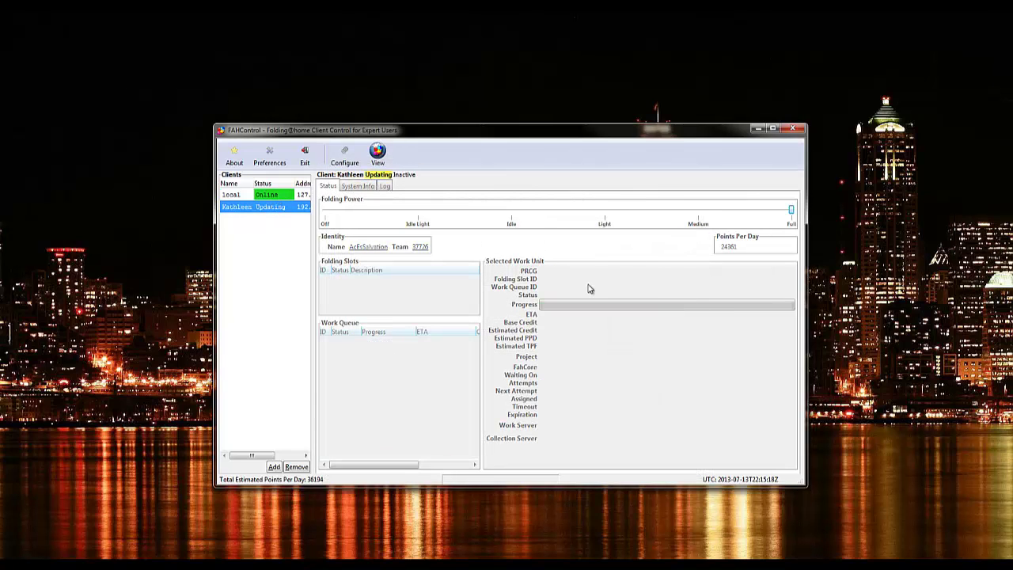
left_click(261, 194)
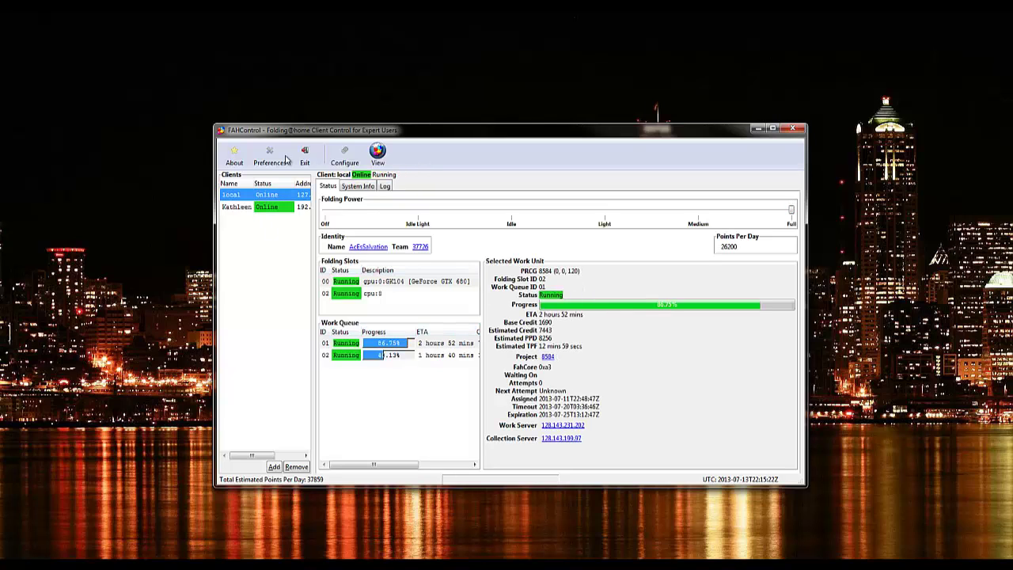
- Try lowering the number of CPU threads of the local client's CPU folding slot, and cancel the slot and configuration edits
left_click(344, 154)
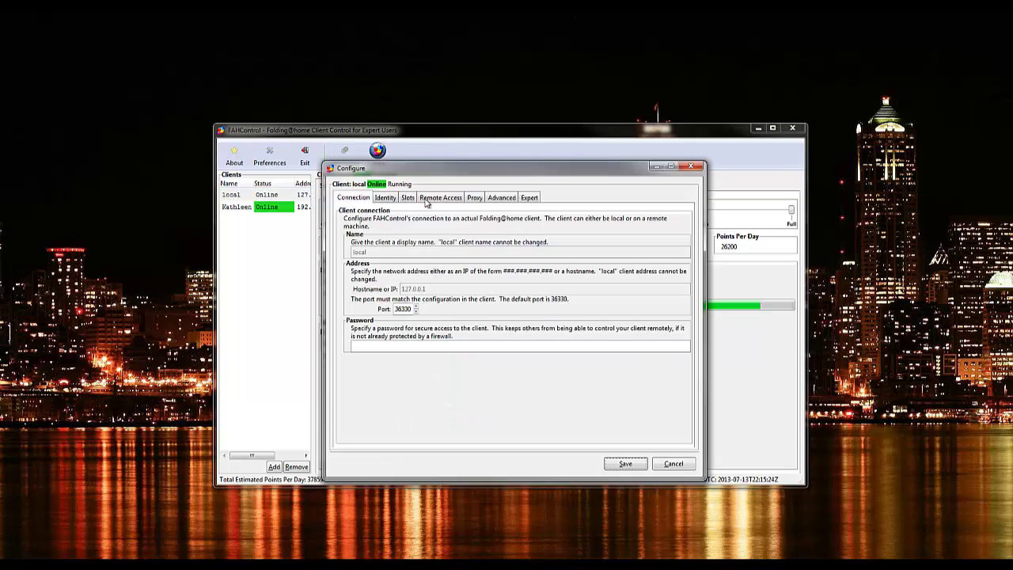
left_click(435, 200)
left_click(408, 197)
left_click(420, 291)
left_click(682, 436)
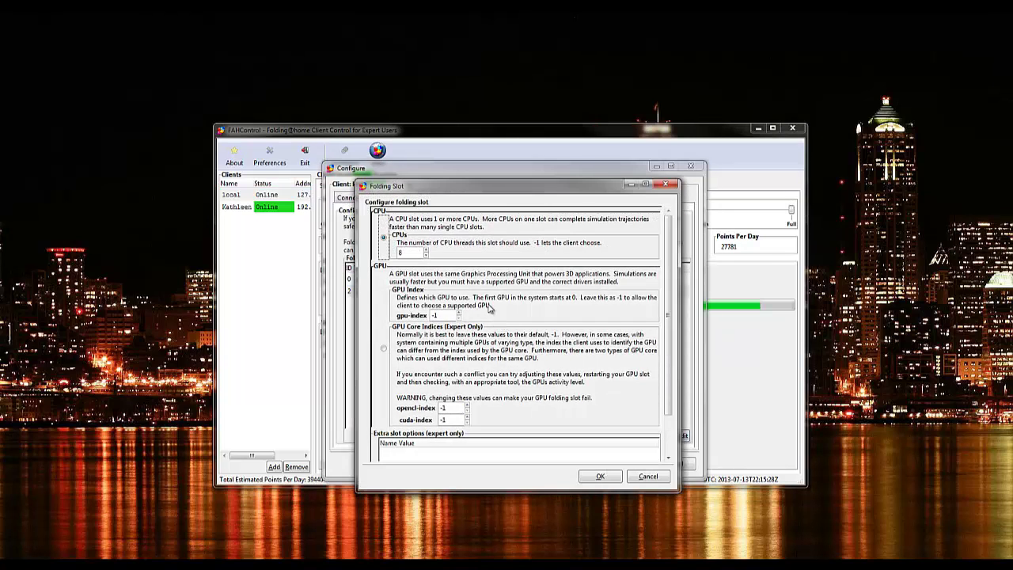
left_click(427, 255)
left_click(427, 255)
left_click(426, 255)
left_click(427, 255)
left_click(427, 255)
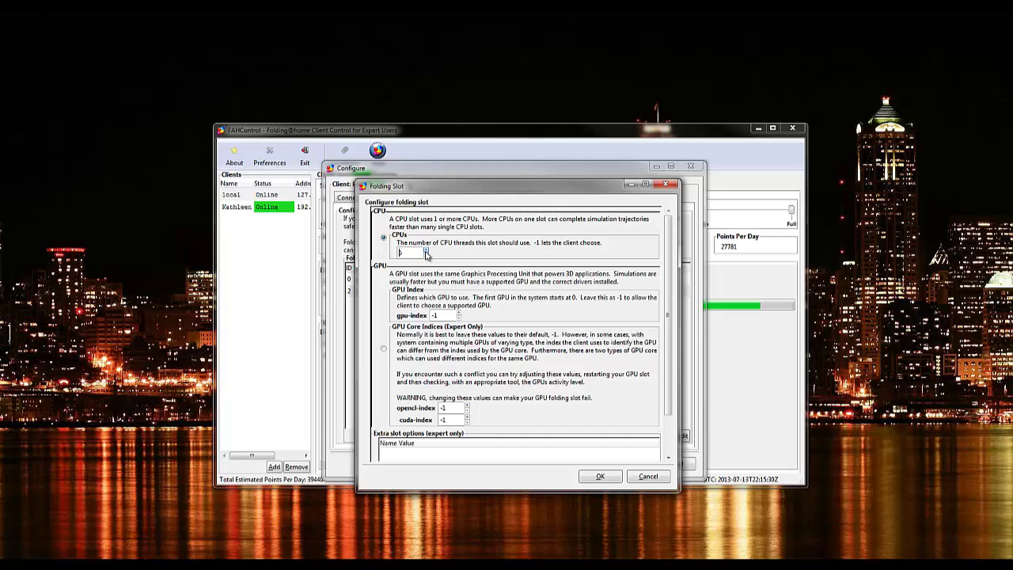
left_click(648, 476)
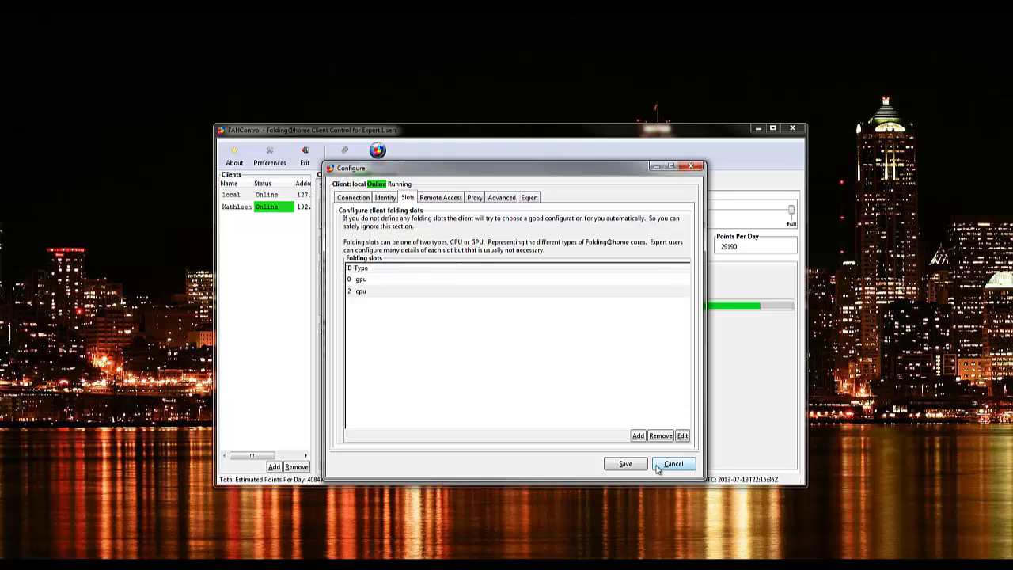
left_click(657, 467)
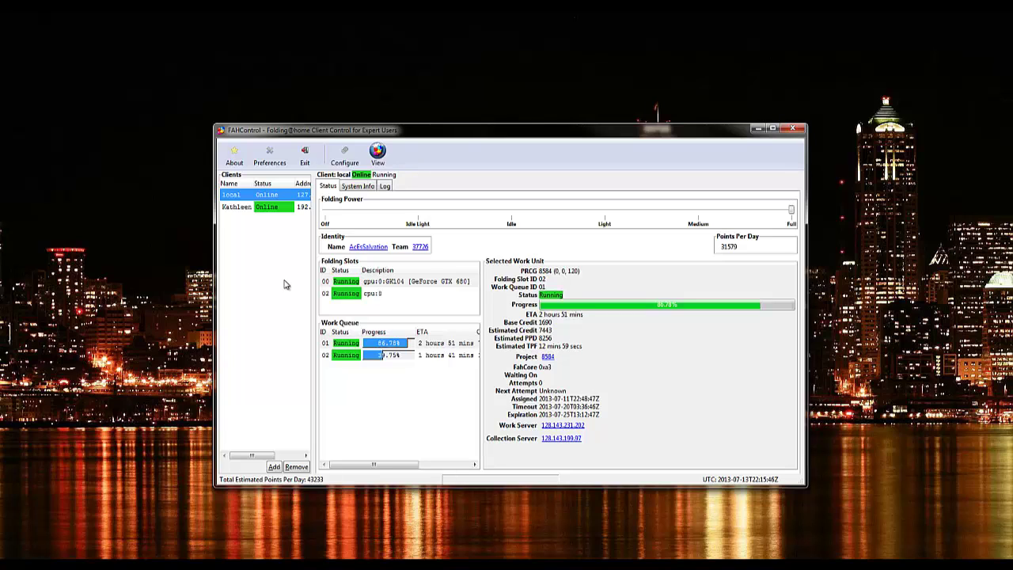
- Check the FAHControl preferences, and browse the local client's Identity, Connection, Remote Access and Advanced settings
left_click(270, 154)
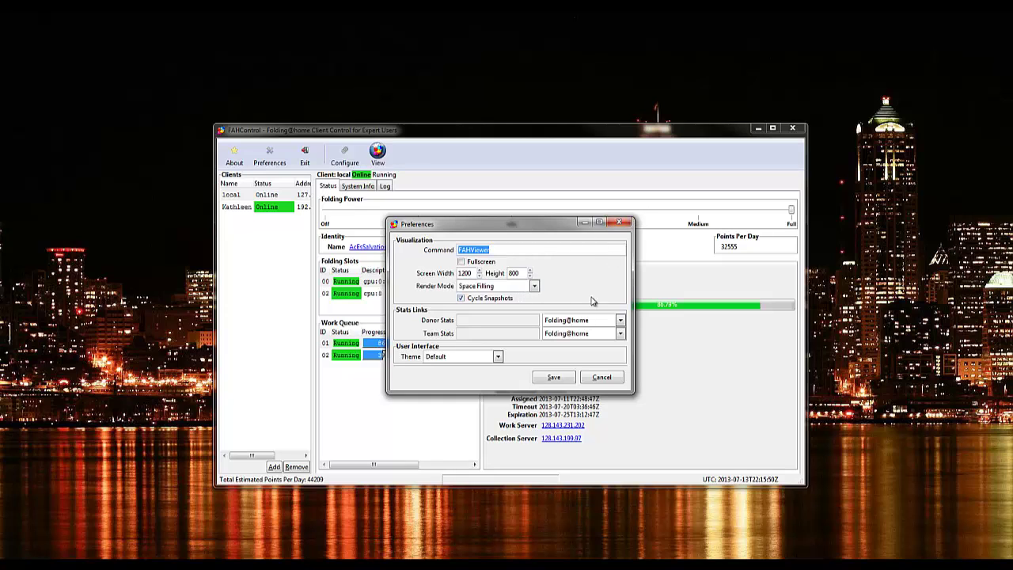
left_click(623, 223)
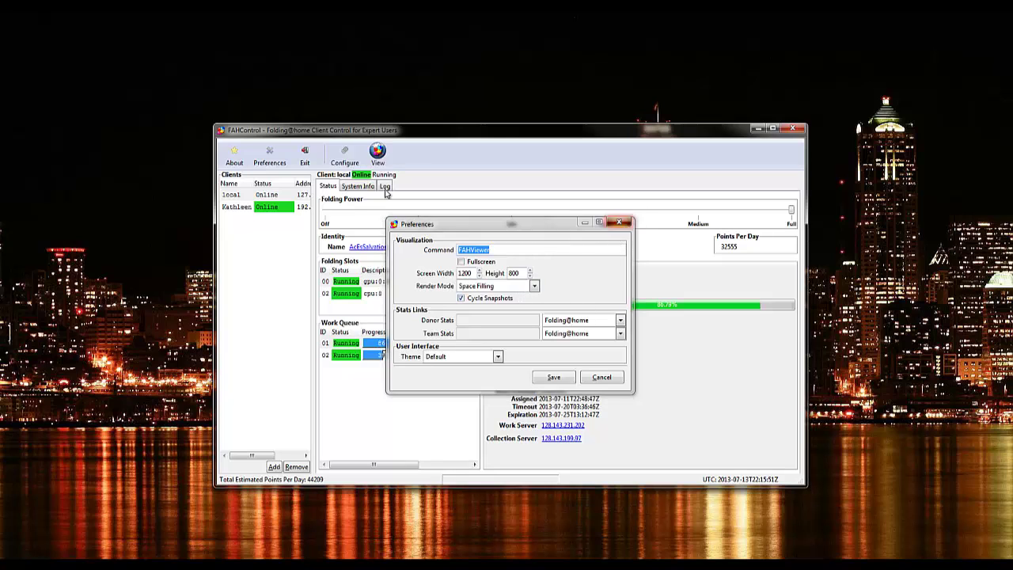
left_click(338, 164)
left_click(385, 198)
left_click(356, 198)
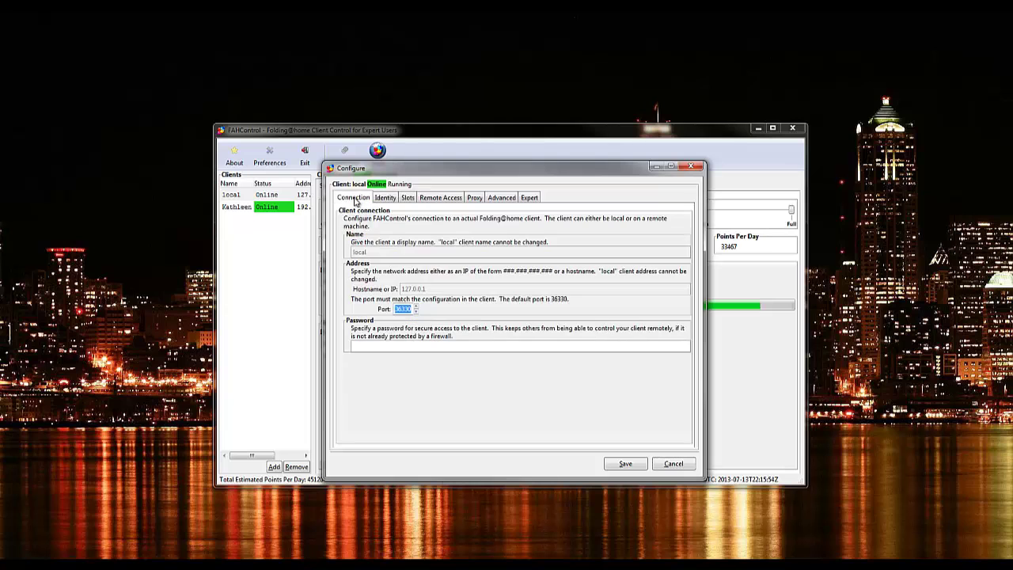
left_click(439, 198)
left_click(502, 198)
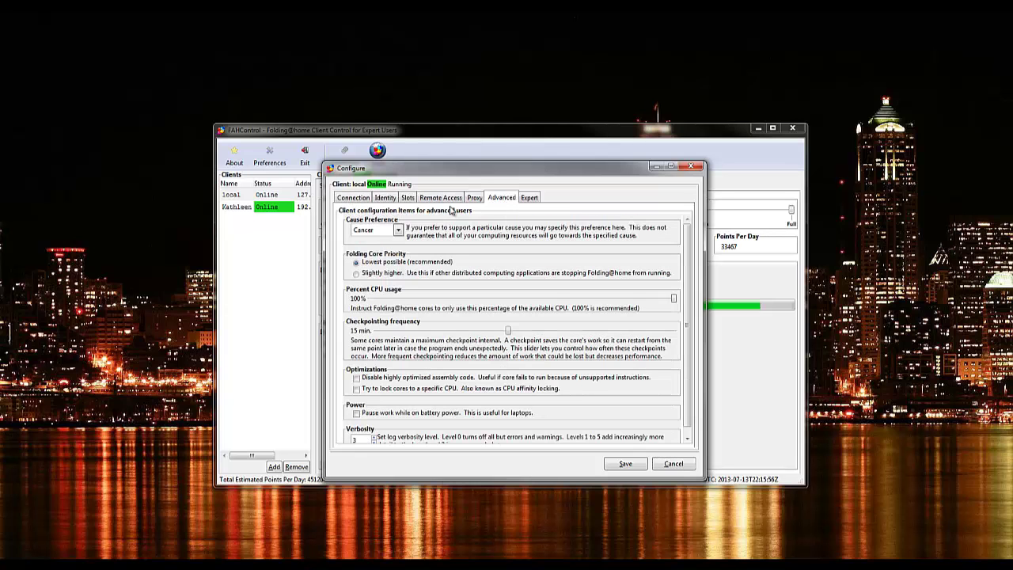
- Review the Cause Preference options, pick Cancer, and cancel the local client's configuration
left_click(384, 231)
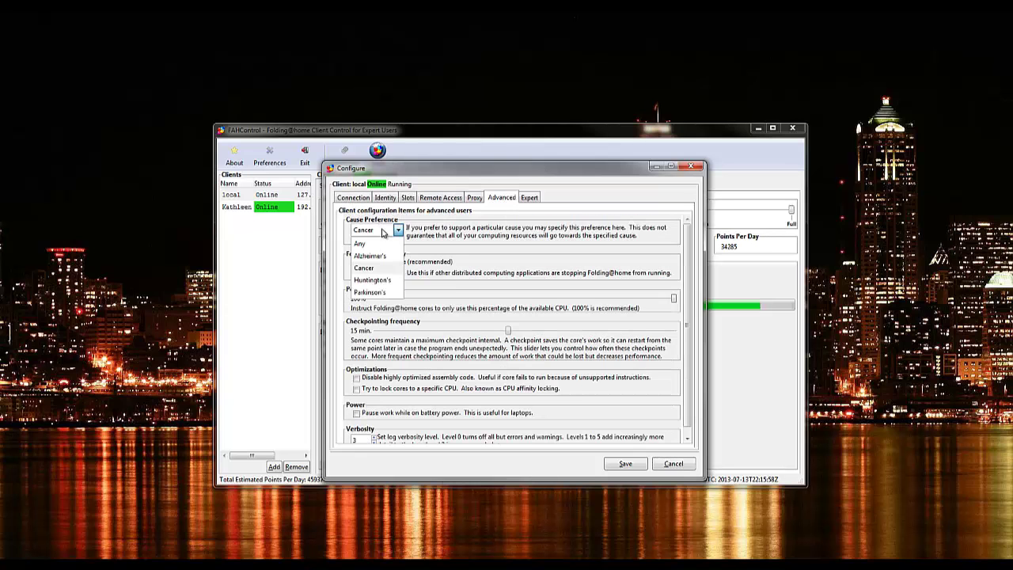
left_click(381, 269)
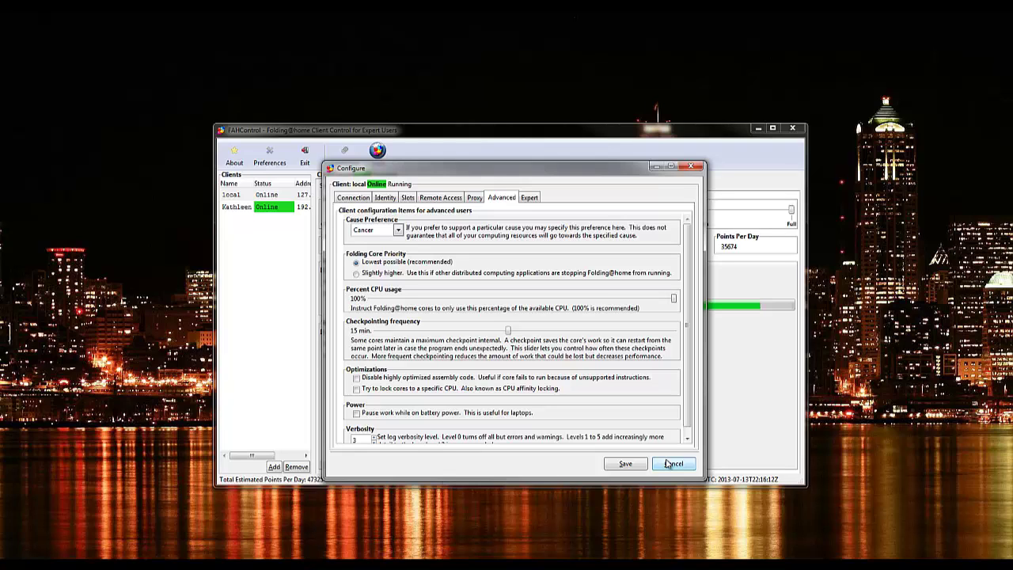
left_click(671, 464)
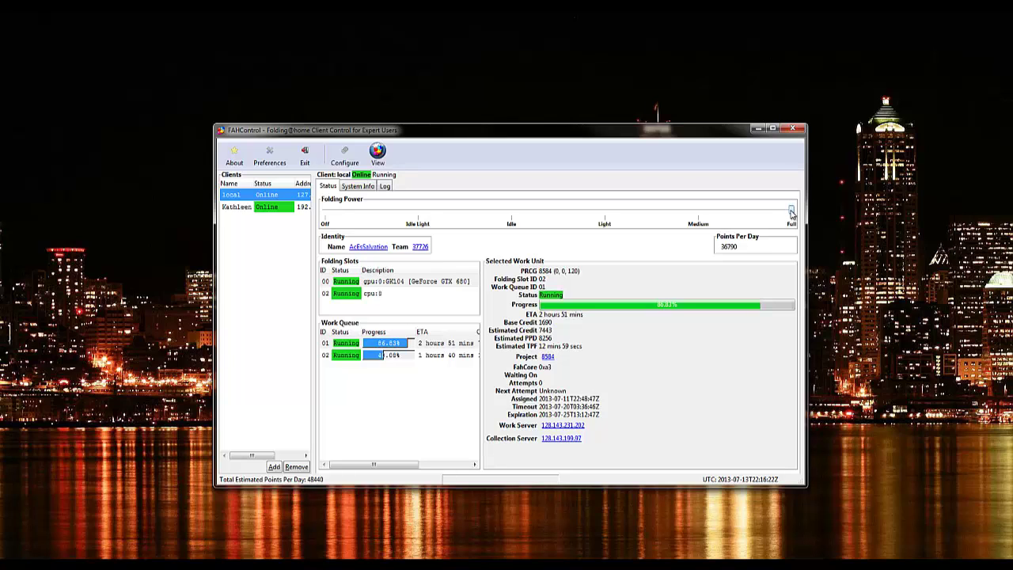
- Lower the local client's folding power to Idle, and review its name, team number and passkey settings
left_click_drag(791, 209, 513, 226)
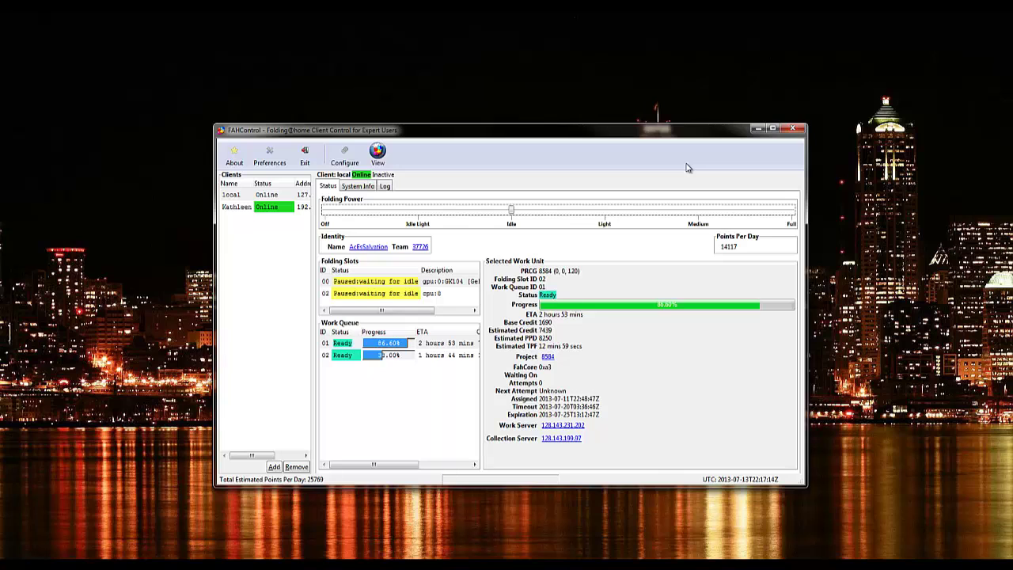
left_click(346, 152)
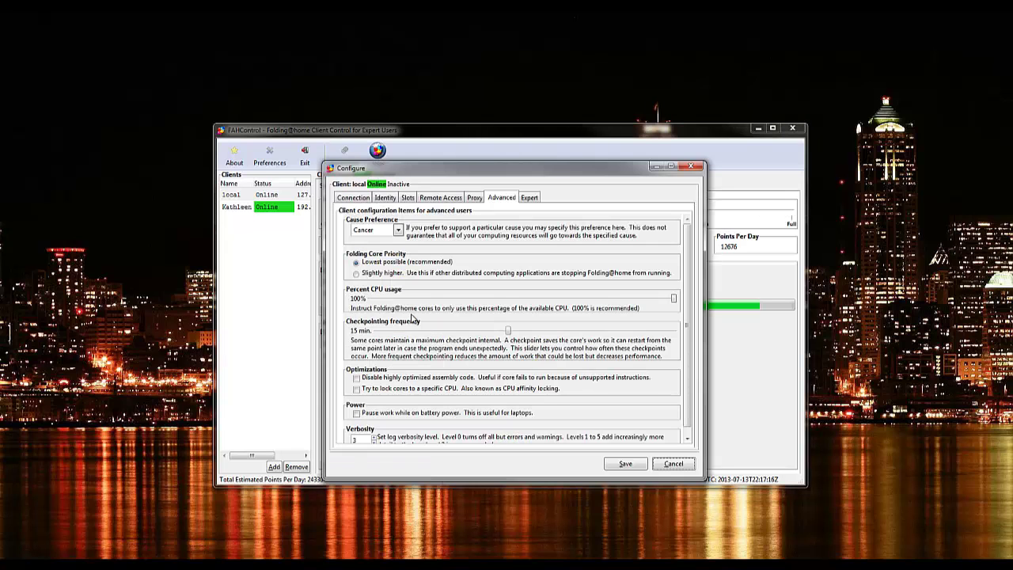
left_click(364, 198)
left_click(387, 199)
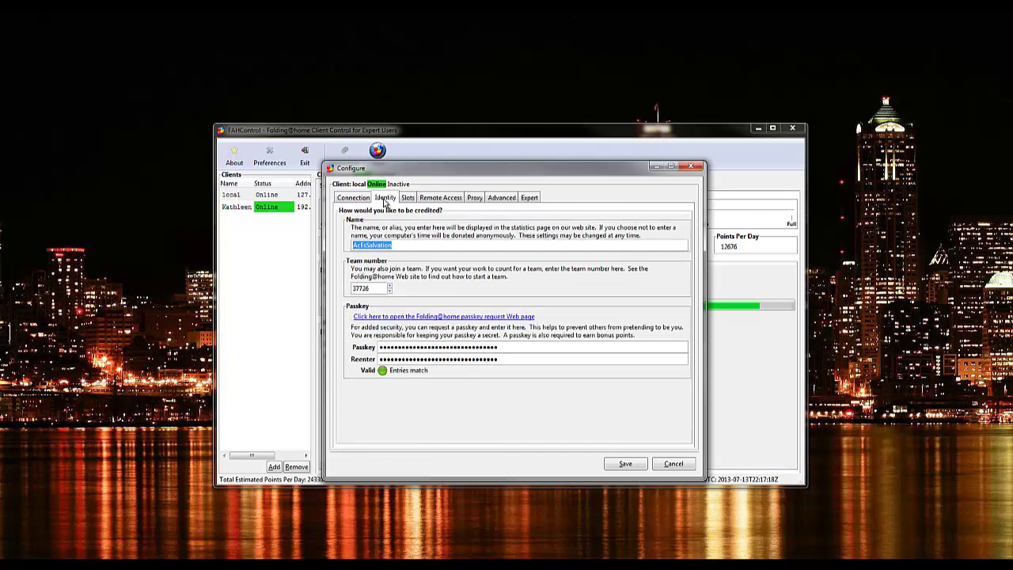
left_click(407, 244)
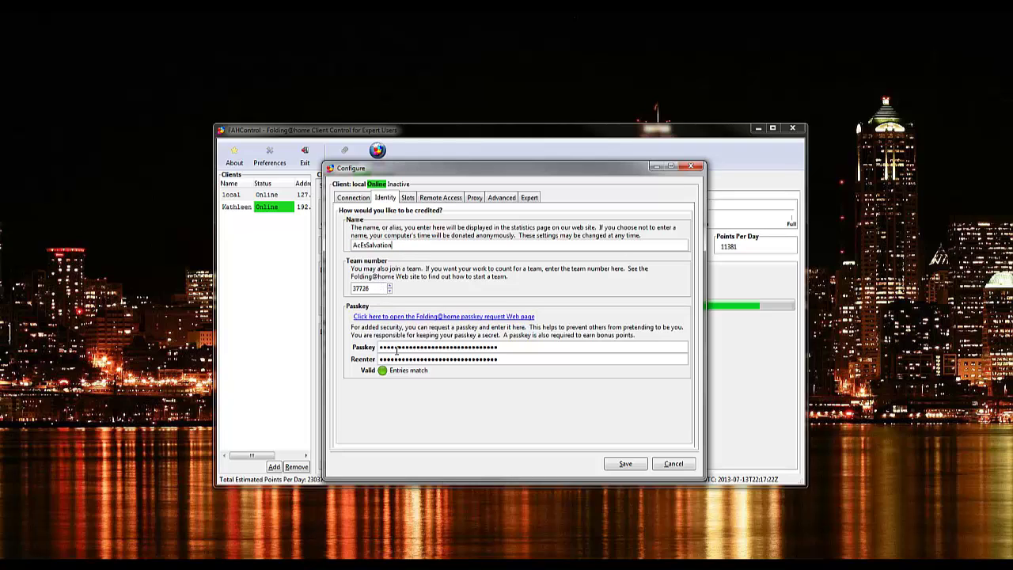
left_click(674, 464)
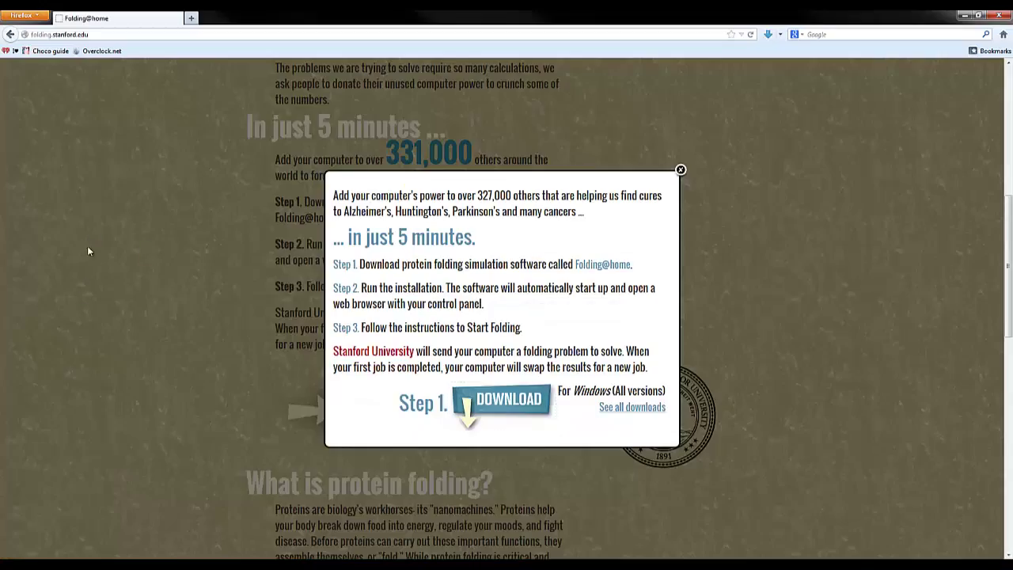
- Dismiss the download pop-up on the Folding@home site in Firefox, skim the page, and close the browser
left_click(89, 251)
scroll(90, 251, "down", 8)
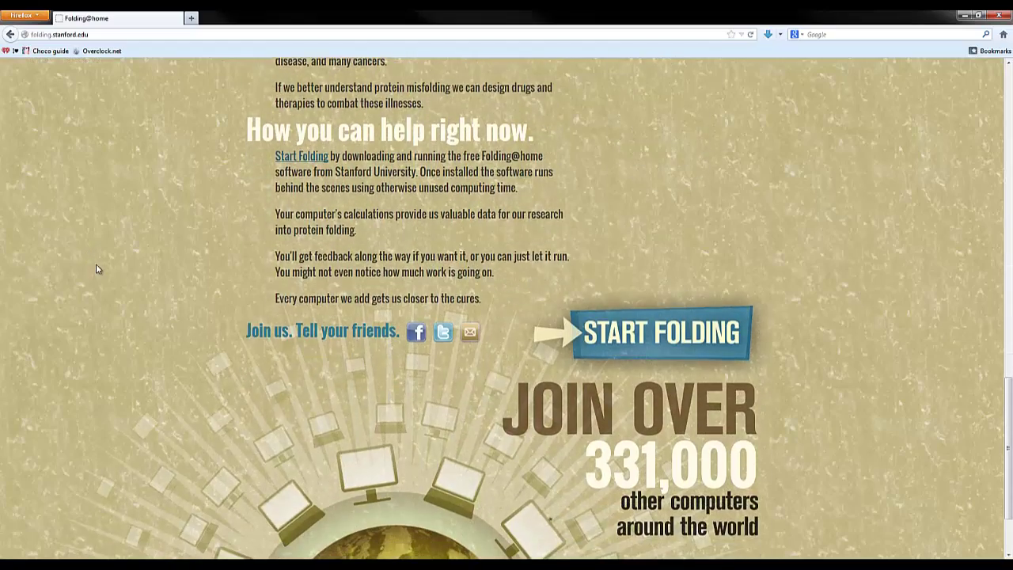
scroll(97, 270, "up", 15)
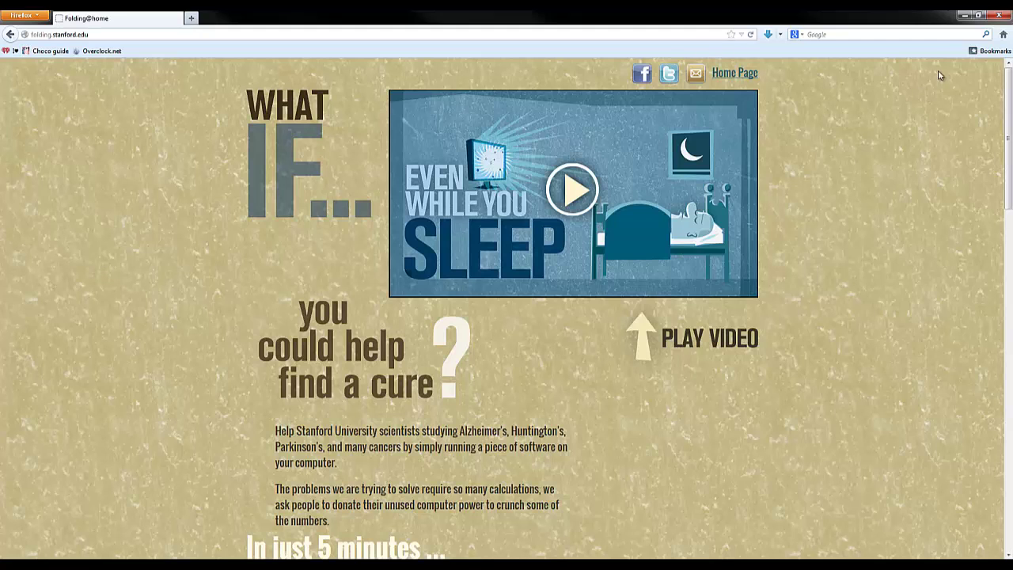
left_click(1009, 17)
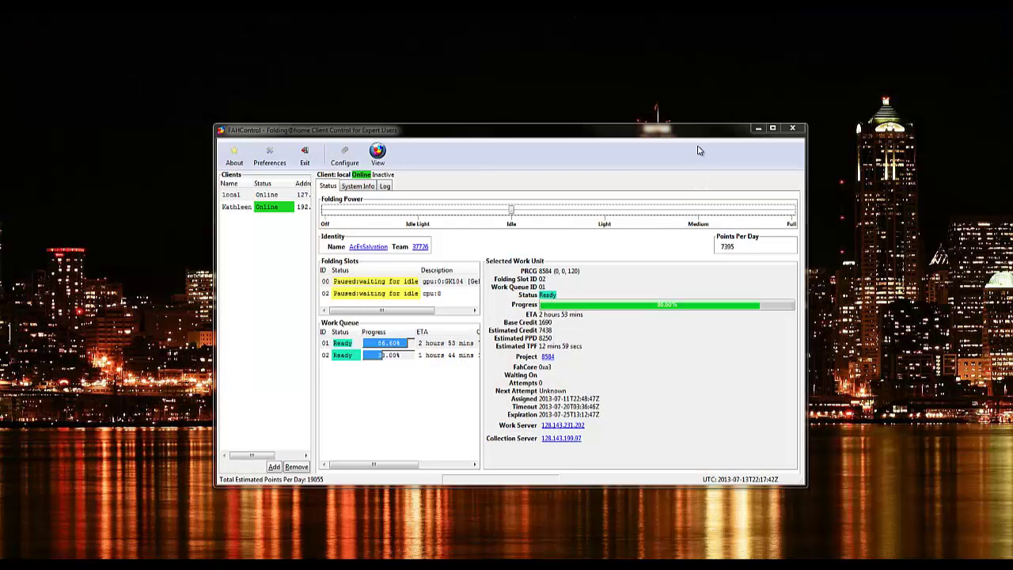